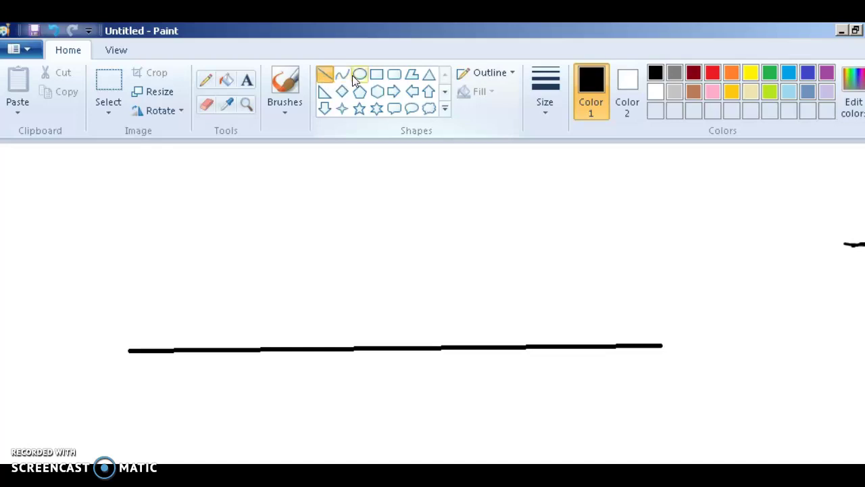
- Draw an oval wheel near the baseline's left end, shift it slightly up and left, and stretch it taller
left_click_drag(147, 296, 200, 359)
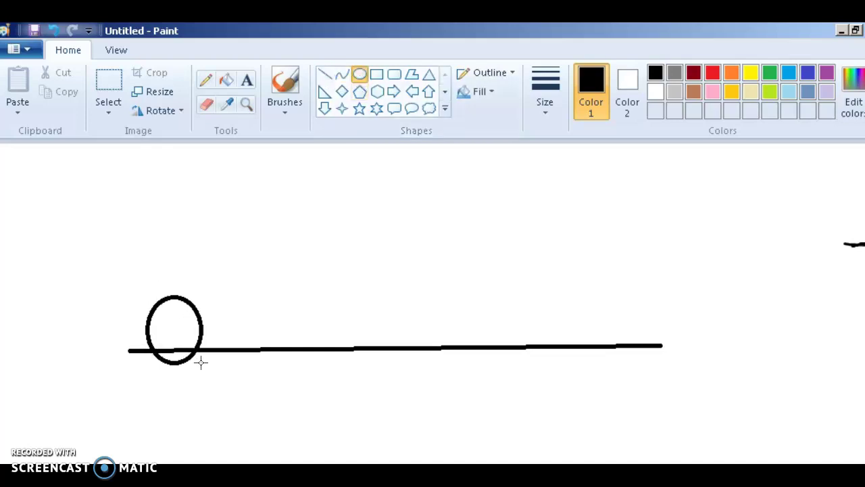
mouse_move(164, 332)
left_mouse_down()
mouse_move(165, 323)
mouse_move(157, 328)
left_mouse_up()
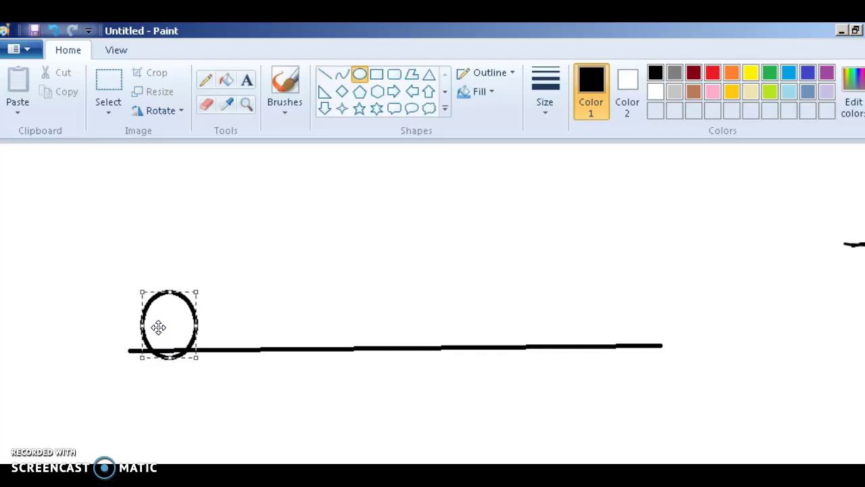
left_click_drag(168, 291, 167, 271)
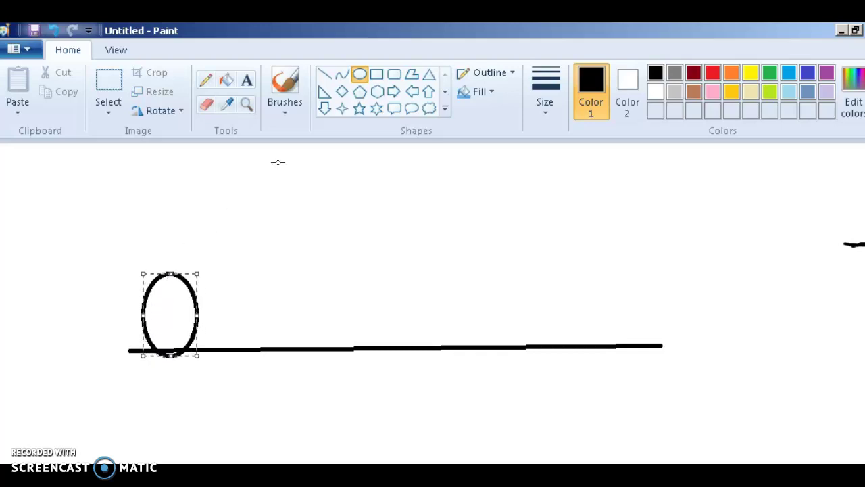
left_click(341, 74)
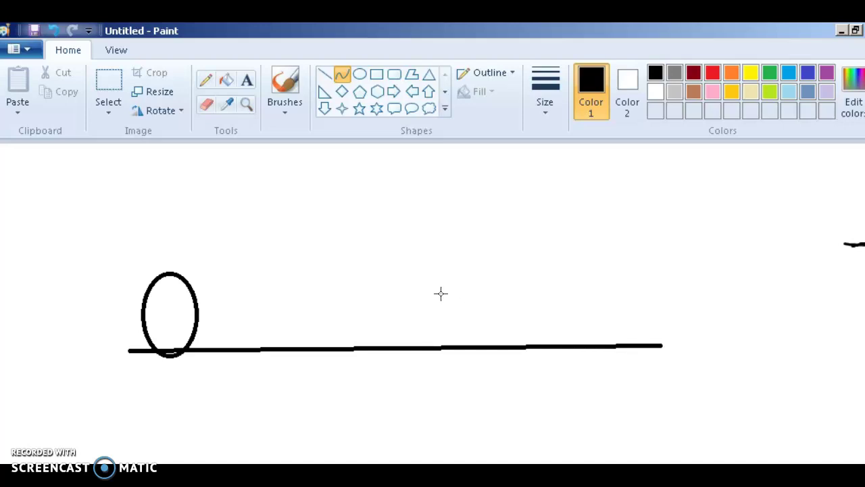
left_click_drag(436, 288, 434, 345)
key("ctrl+z")
- Draw a second oval wheel on the baseline right of its middle and adjust its height to resemble the first wheel
left_click(360, 74)
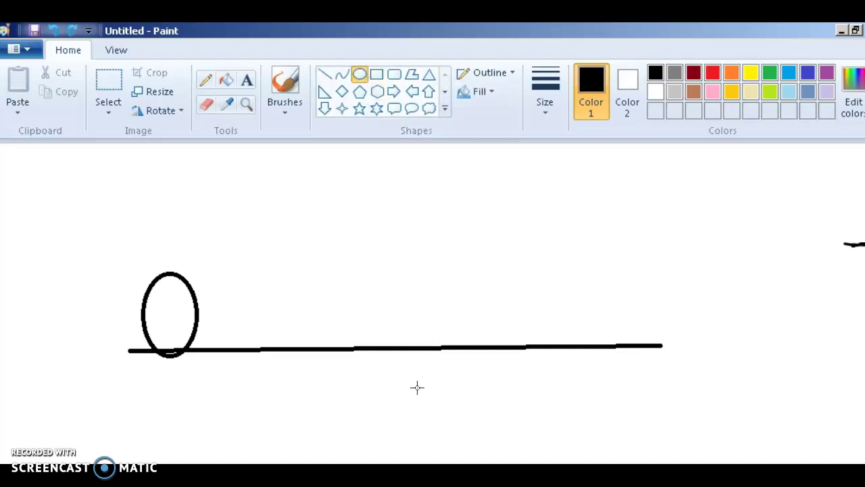
left_click_drag(392, 271, 442, 356)
mouse_move(414, 266)
left_mouse_down()
mouse_move(415, 289)
mouse_move(415, 280)
left_mouse_up()
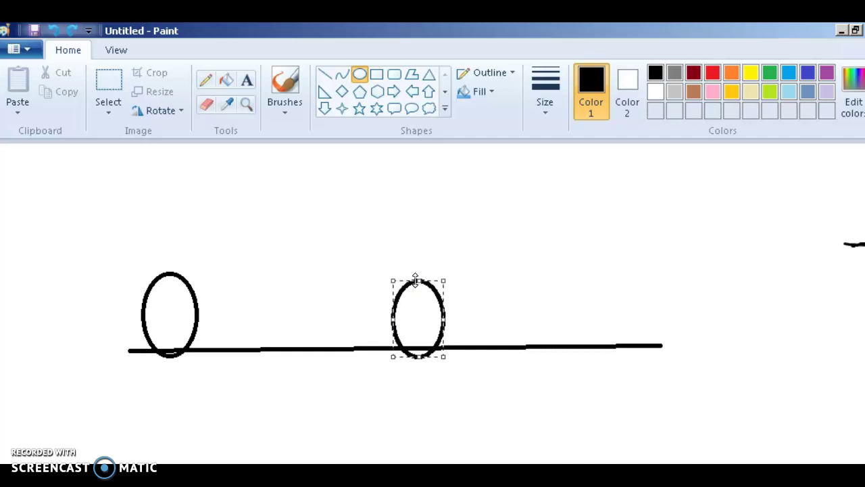
left_click(486, 288)
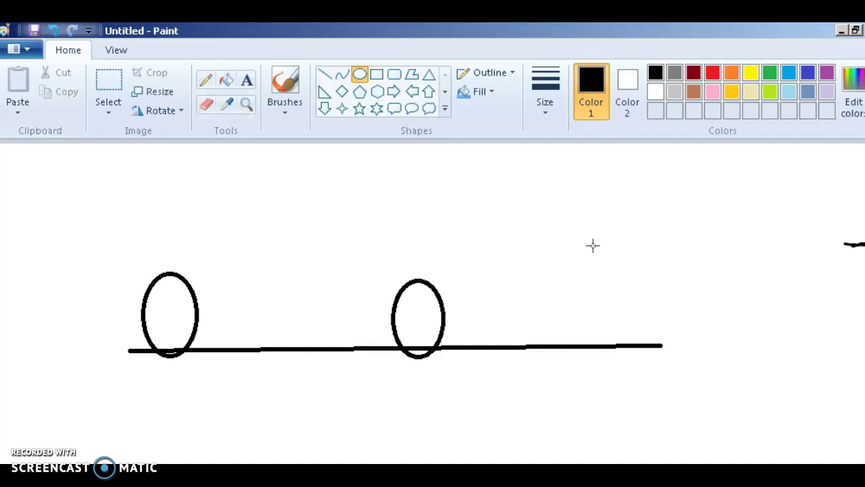
left_click(345, 72)
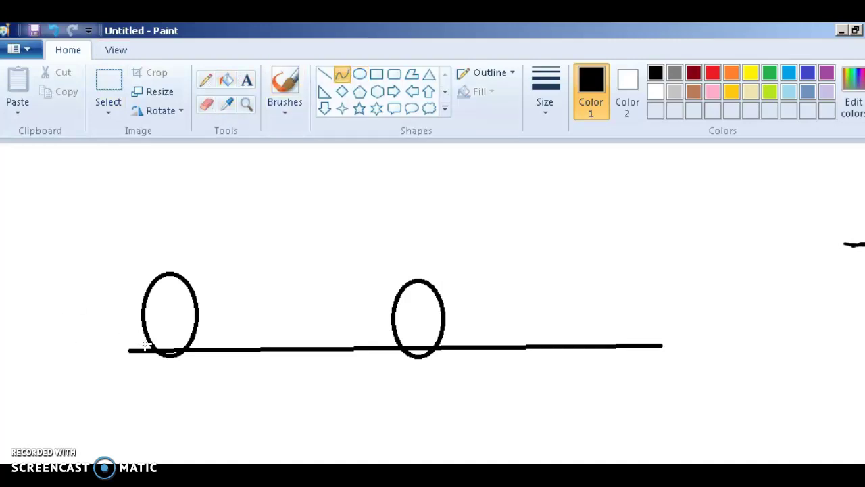
left_click_drag(144, 344, 211, 230)
left_click_drag(163, 323, 126, 299)
key("ctrl+z")
left_click_drag(146, 349, 195, 247)
left_click_drag(162, 312, 127, 283)
key("ctrl+z")
left_click_drag(142, 349, 108, 242)
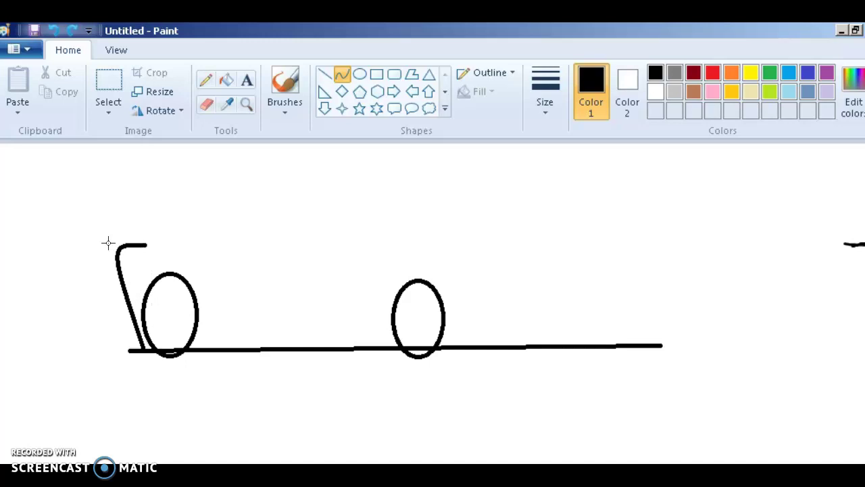
key("ctrl+z")
- Draw the car's front as a curve bent around the left wheel, and add a short line sloping down rightward from its end
left_click_drag(136, 331, 191, 247)
mouse_move(162, 297)
left_mouse_down()
mouse_move(131, 261)
mouse_move(129, 228)
mouse_move(129, 264)
mouse_move(133, 254)
left_mouse_up()
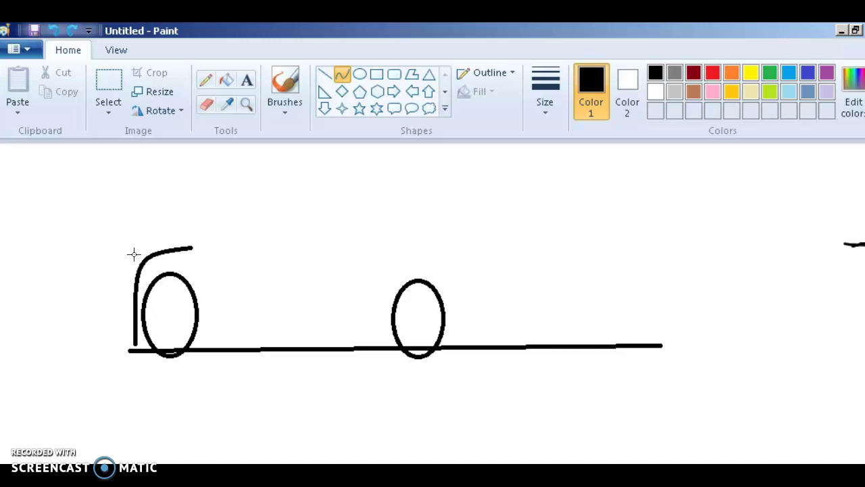
left_click(325, 74)
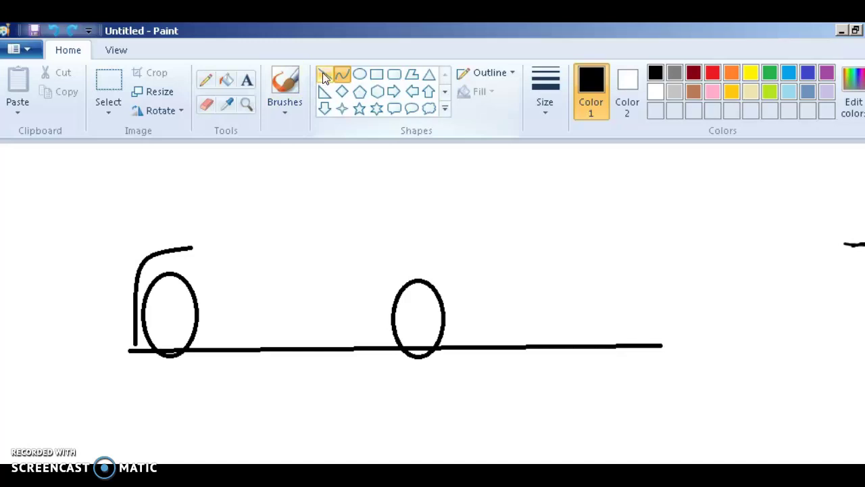
left_click(341, 74)
mouse_move(183, 248)
left_mouse_down()
mouse_move(228, 243)
mouse_move(252, 260)
left_mouse_up()
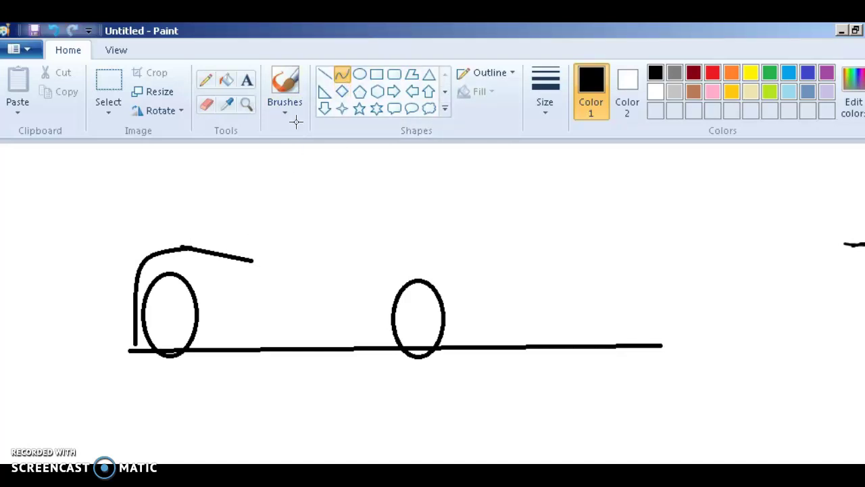
left_click_drag(190, 246, 336, 196)
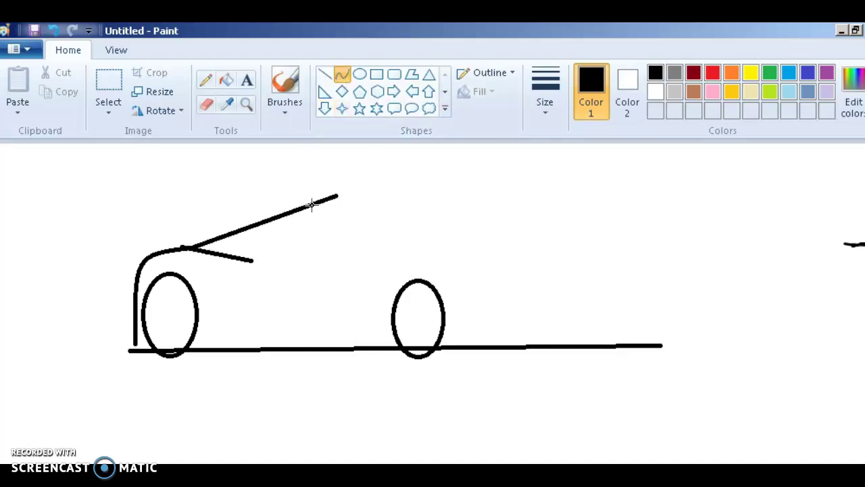
key("ctrl+z")
left_click_drag(192, 246, 275, 217)
key("ctrl+z")
- Draw an arch from the hood to just above the second wheel and close its underside with a straight line to form the front window
left_click_drag(195, 250, 404, 260)
left_click_drag(271, 254, 294, 196)
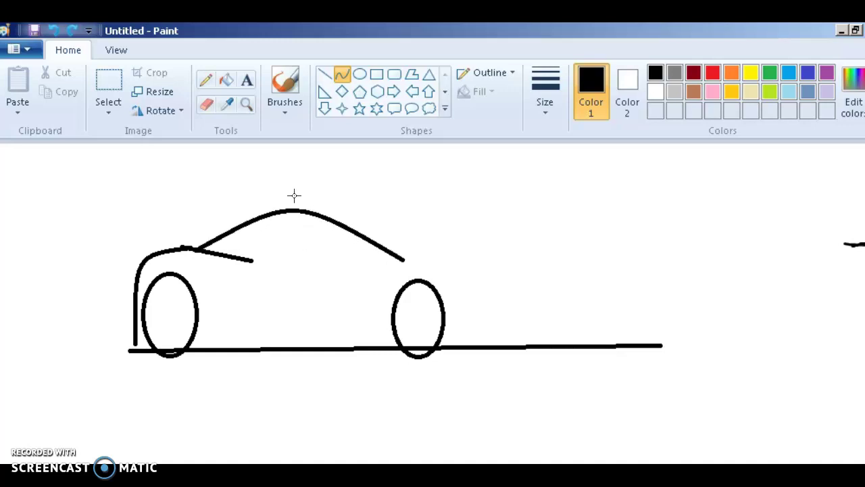
left_click(327, 75)
left_click_drag(250, 260, 403, 258)
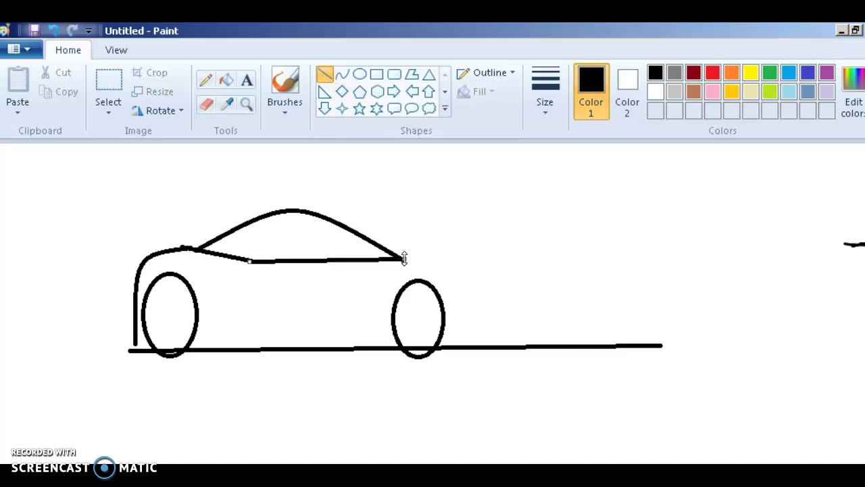
- Outline the car's roof, sloping rear, flat trunk and slanted back edge, running from the window arch down to the baseline
left_click(345, 71)
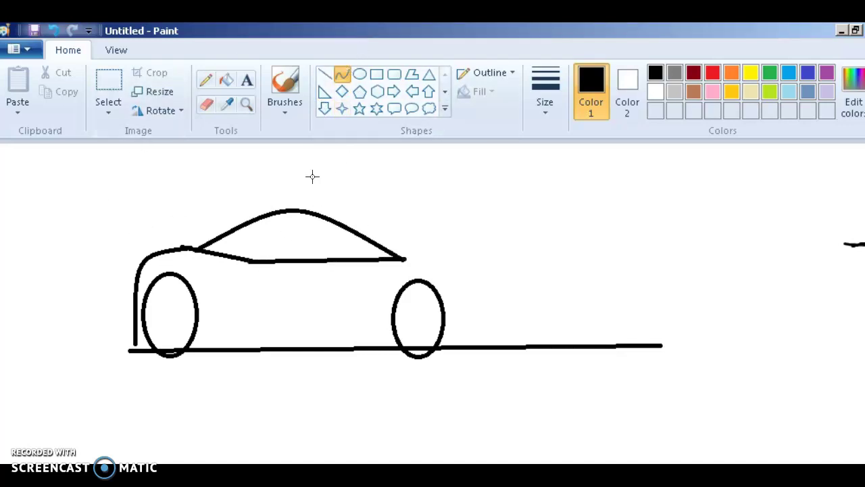
left_click_drag(307, 210, 502, 213)
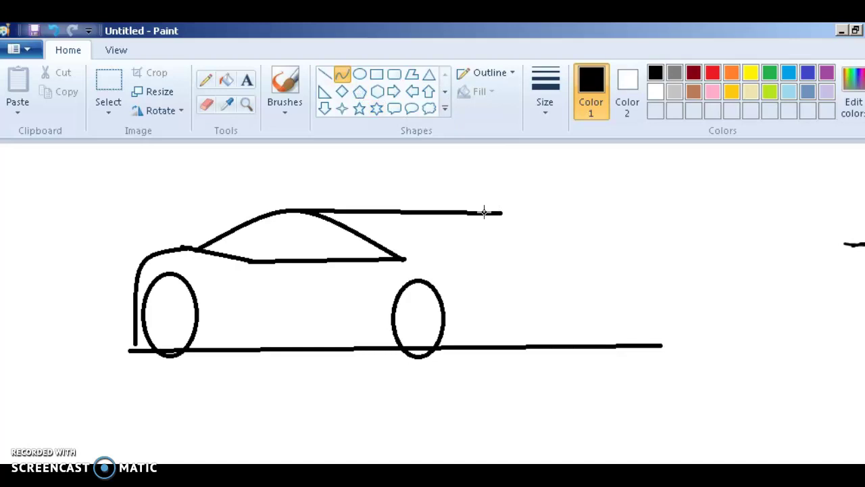
left_click_drag(515, 223, 563, 251)
left_click_drag(555, 253, 658, 253)
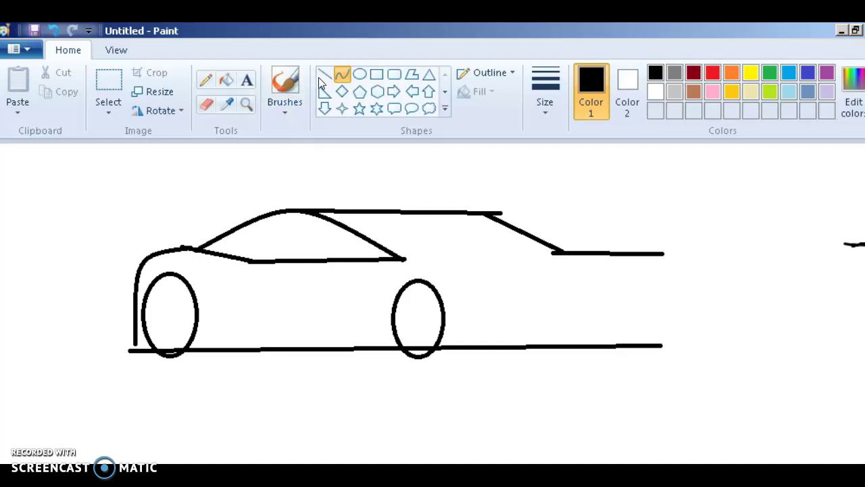
left_click_drag(664, 255, 602, 347)
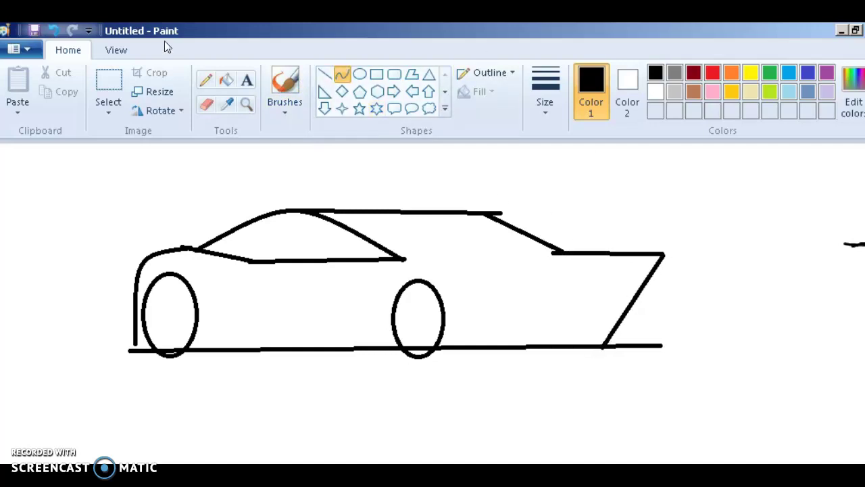
- Erase the part of the baseline that sticks out beyond the car's slanted back edge
left_click(246, 103)
left_click(643, 336)
left_click(406, 290)
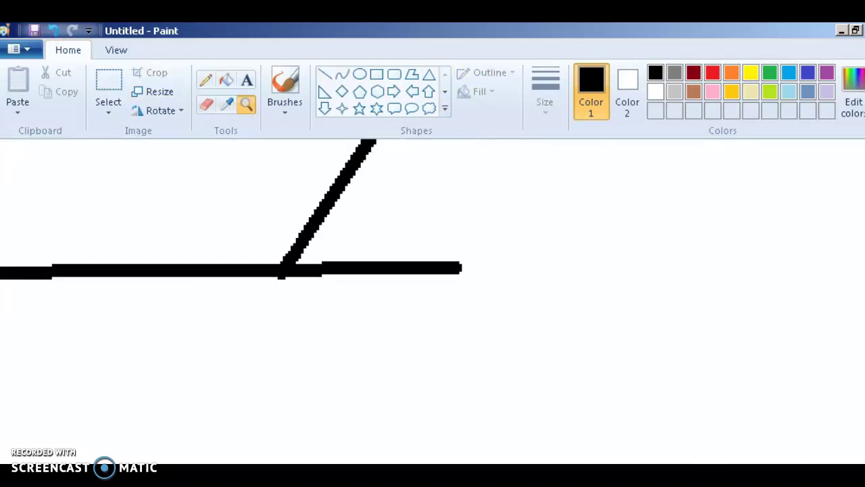
left_click(206, 103)
left_click_drag(459, 263, 306, 273)
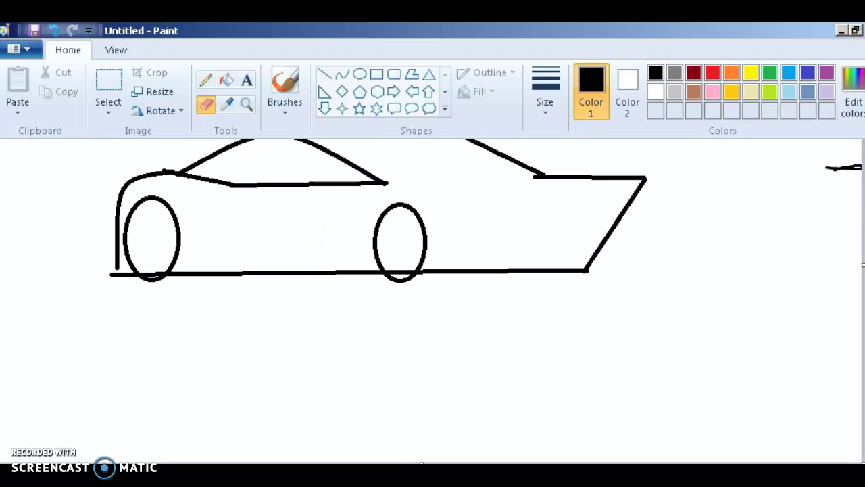
scroll(432, 297, "up", 2)
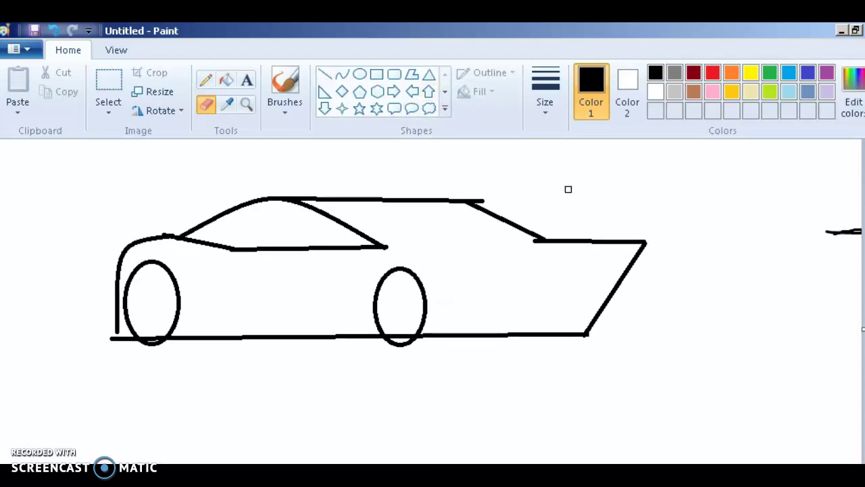
- Erase the end of the roof line that overhangs the sloping rear
left_click(247, 103)
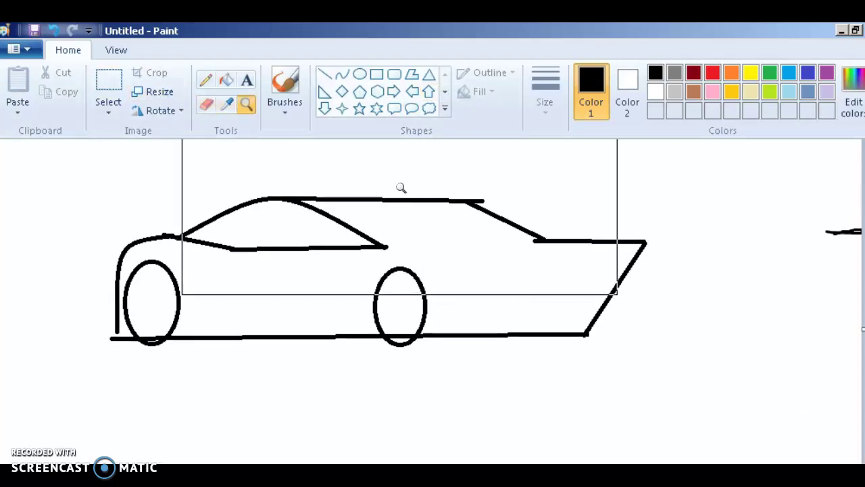
left_click(413, 190)
left_click(477, 267)
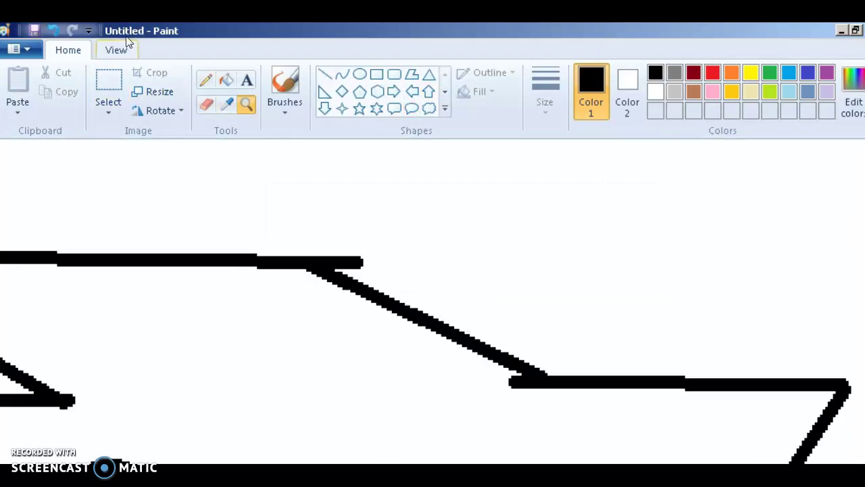
left_click(206, 103)
mouse_move(340, 254)
left_mouse_down()
mouse_move(364, 258)
mouse_move(329, 245)
left_mouse_up()
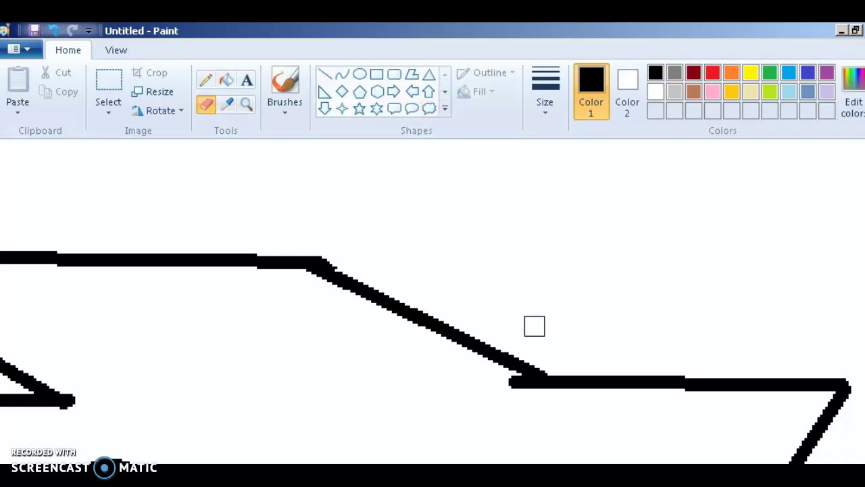
key("ctrl+Page_Down")
key("ctrl+Page_Down")
key("ctrl+Page_Down")
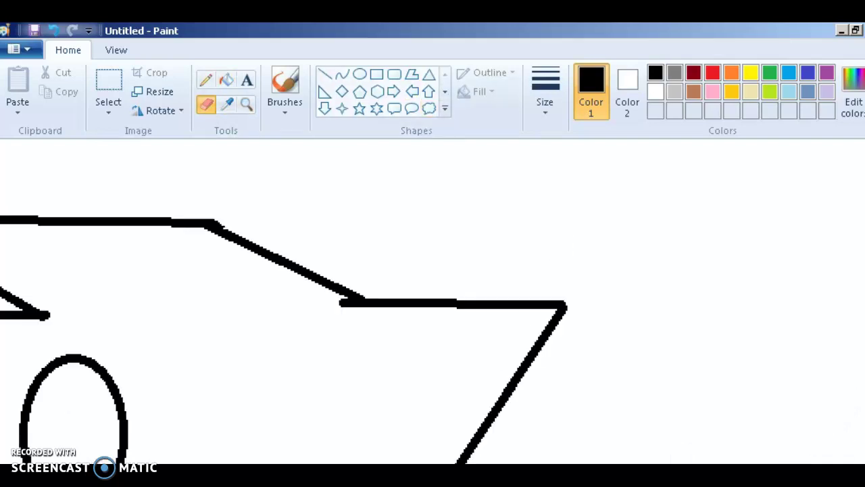
scroll(433, 271, "up", 1)
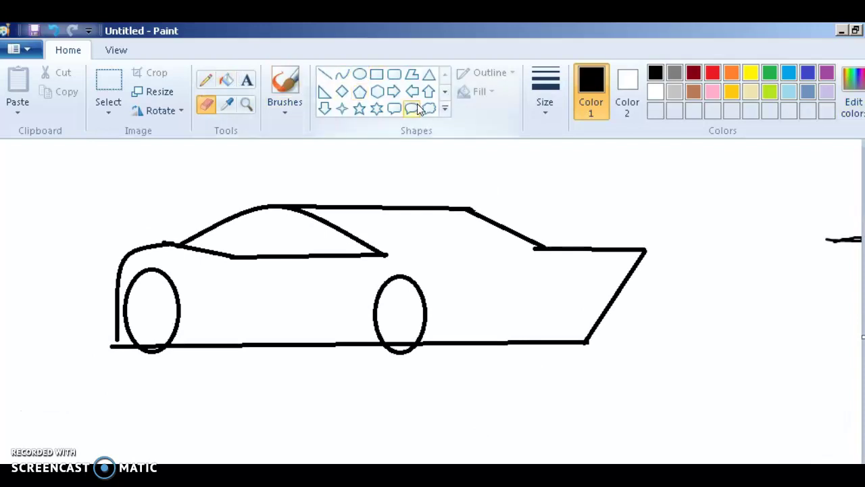
- Draw a four-sided rear window between the front window's slanted pillar and the car's sloping rear
left_click(342, 72)
left_click_drag(337, 215, 392, 249)
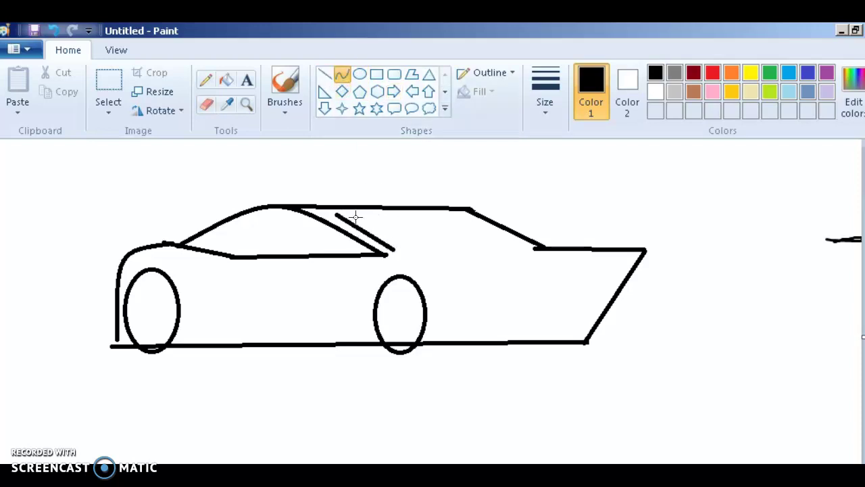
left_click_drag(340, 214, 473, 213)
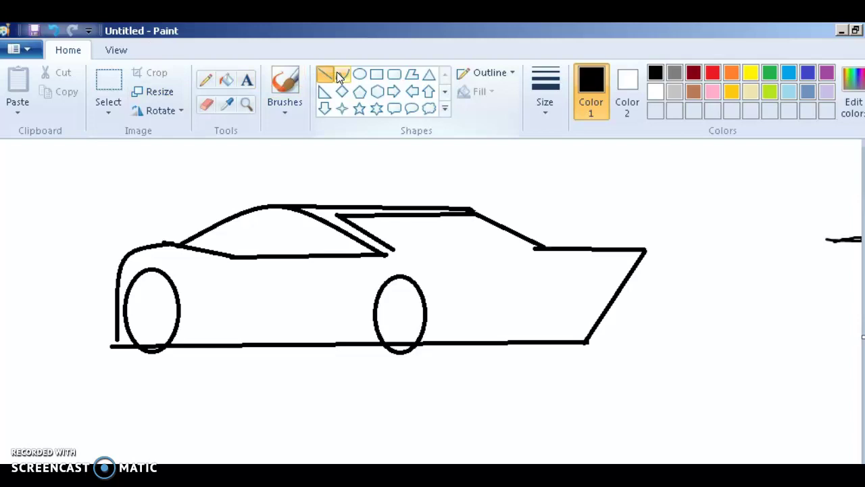
left_click_drag(390, 254, 533, 246)
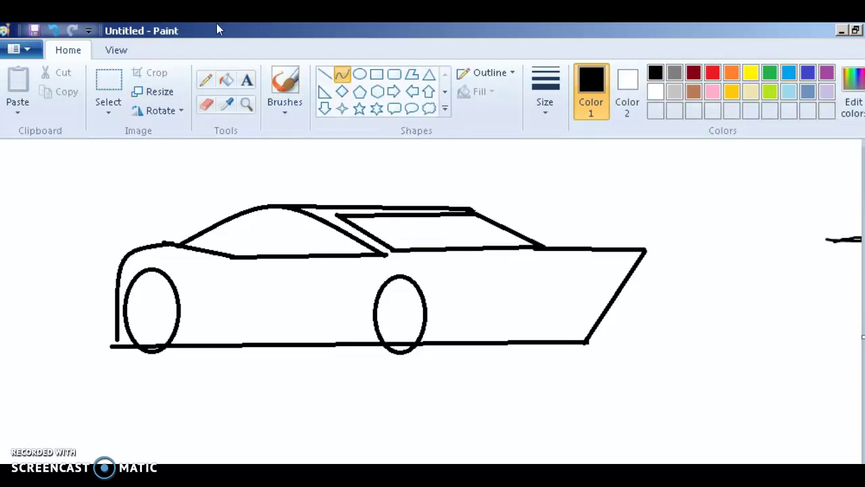
left_click(325, 73)
left_click_drag(471, 212, 534, 247)
left_click(372, 174)
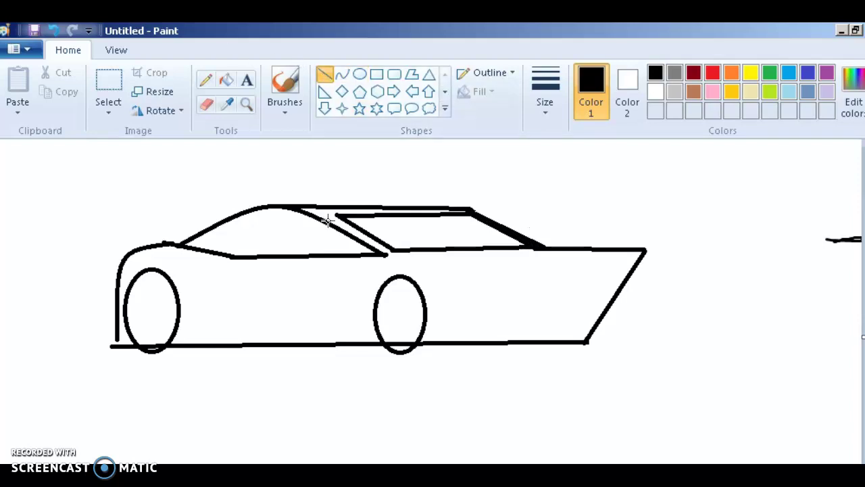
- Draw a curve just inside the front window's arch and thicken the upper part of its slanted right edge
mouse_move(308, 213)
left_mouse_down()
mouse_move(245, 220)
mouse_move(182, 248)
left_mouse_up()
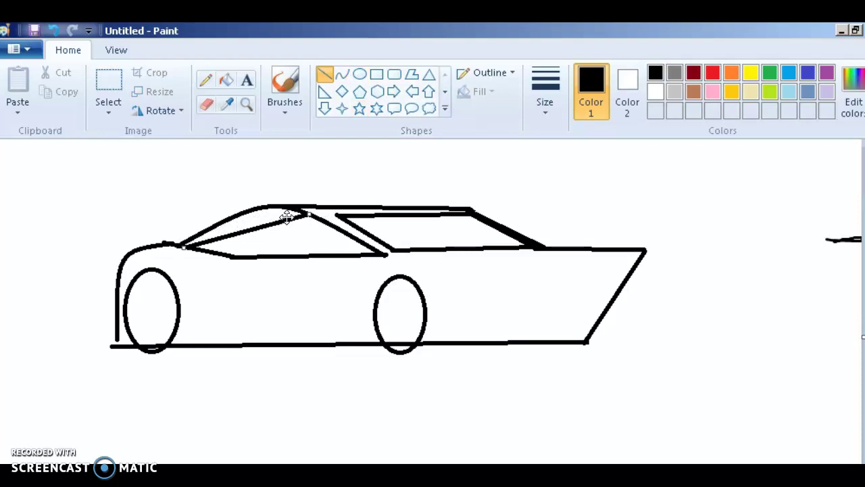
key("ctrl+z")
left_click(342, 74)
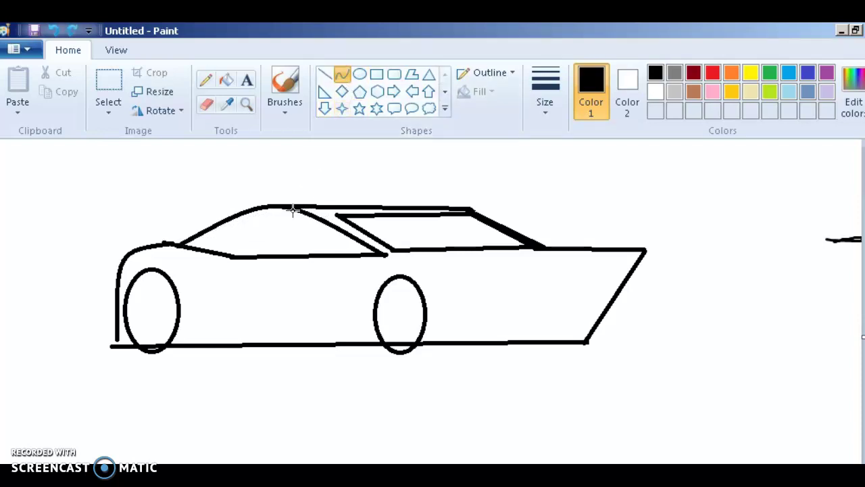
left_click_drag(283, 212, 247, 211)
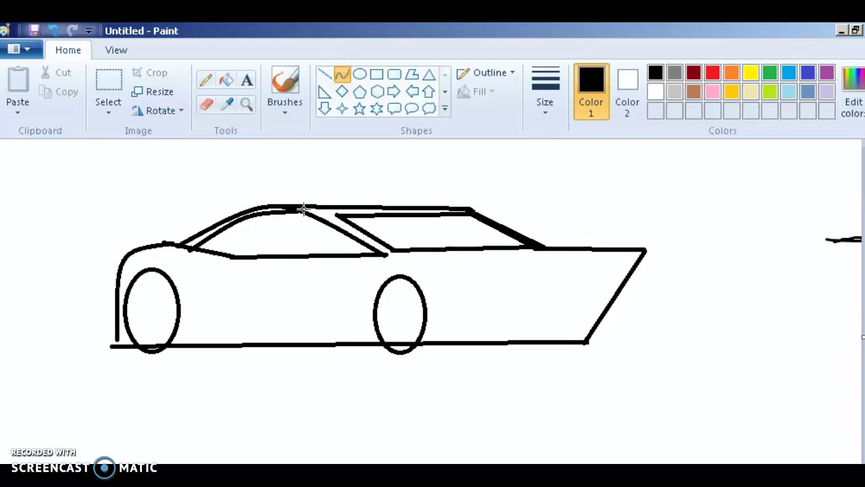
left_click_drag(312, 215, 343, 231)
left_click(325, 73)
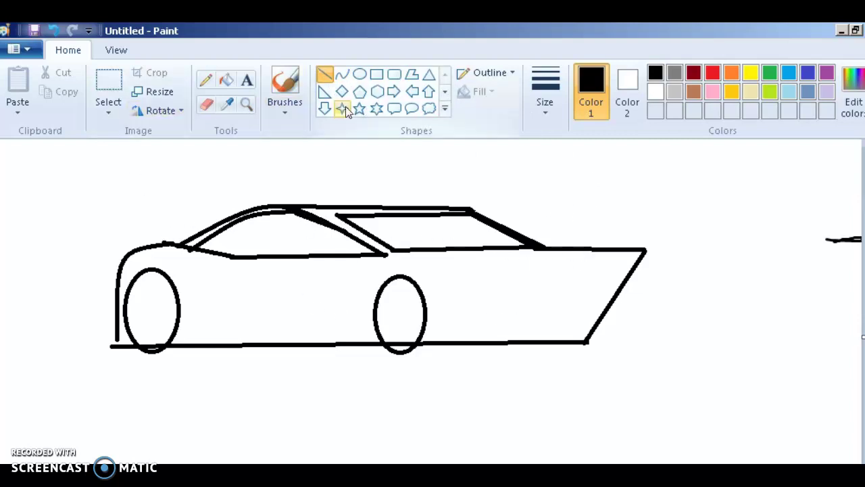
- Draw a short slanted line across the front corner of the front window, from its arch to its lower edge
left_click(341, 73)
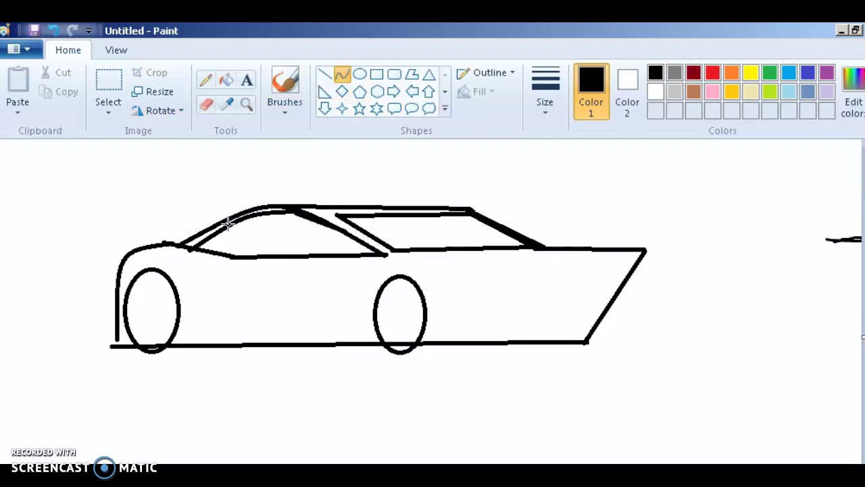
left_click_drag(227, 230, 219, 253)
left_click(495, 159)
key("ctrl+z")
left_click_drag(223, 243, 219, 253)
left_click(343, 76)
left_click_drag(549, 247, 622, 282)
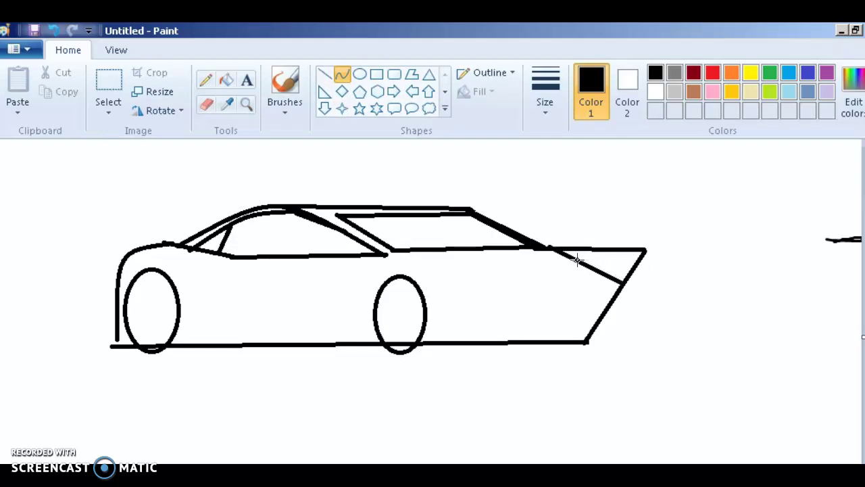
left_click(342, 74)
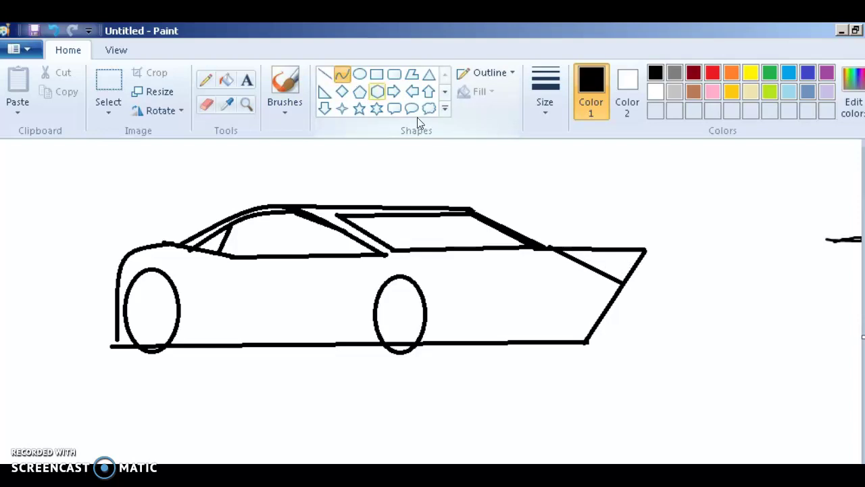
left_click_drag(580, 258, 585, 341)
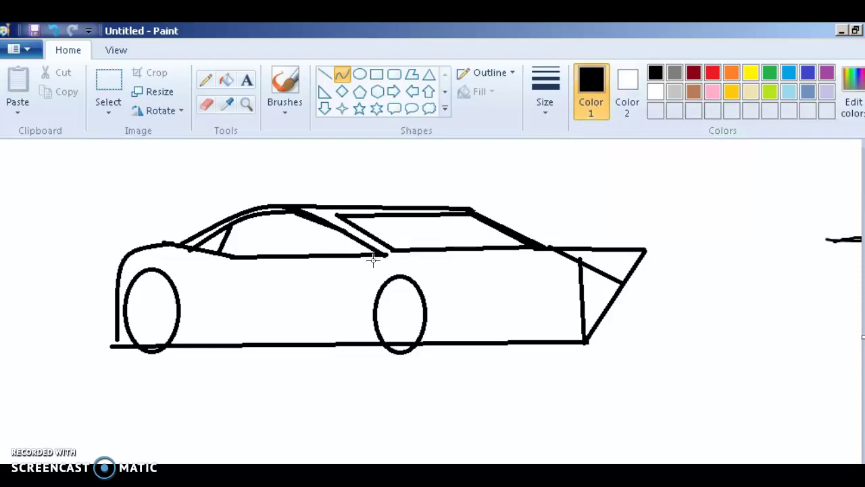
key("ctrl+z")
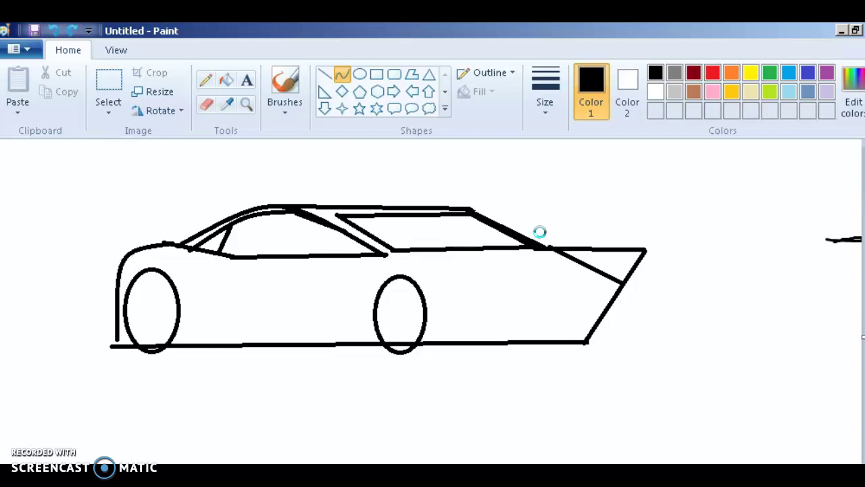
key("ctrl+z")
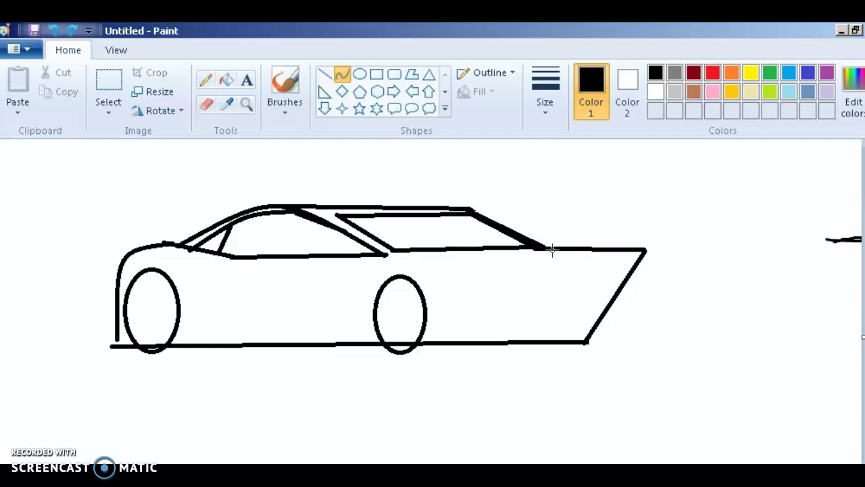
left_click_drag(541, 245, 625, 277)
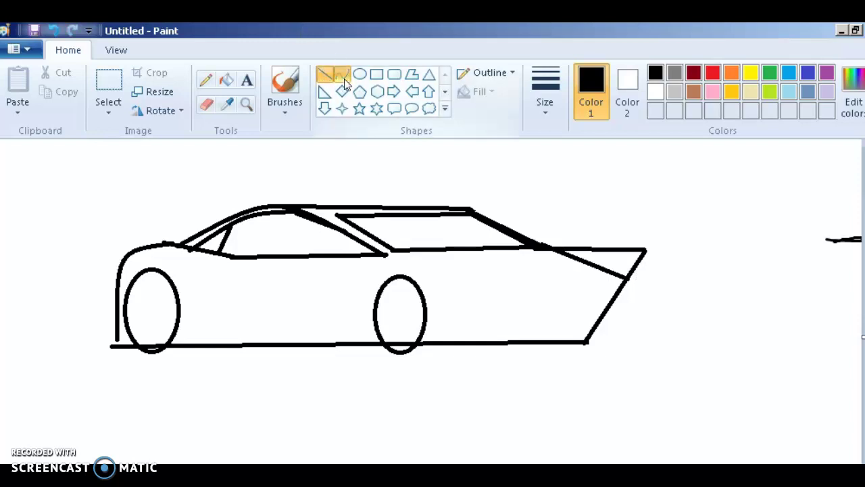
left_click_drag(594, 260, 641, 258)
key("ctrl+z")
key("ctrl+z")
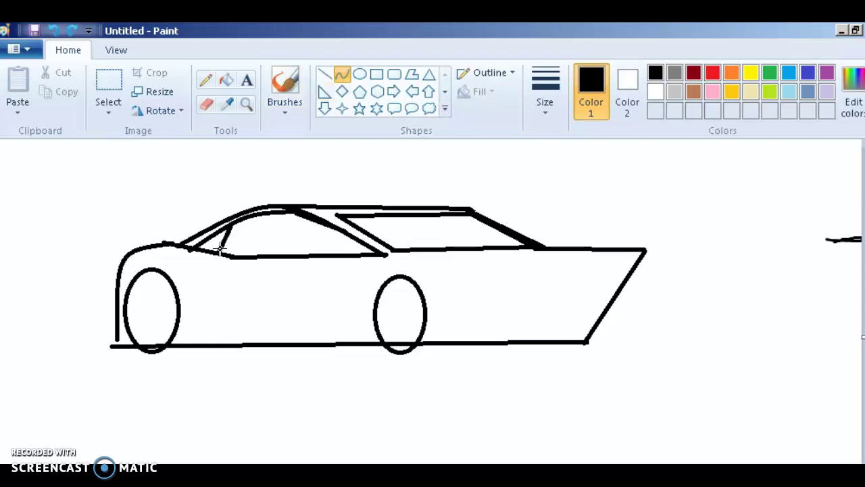
- Draw the door's curved front and rear edges from the front window's lower corners down to the baseline
left_click_drag(218, 252, 195, 344)
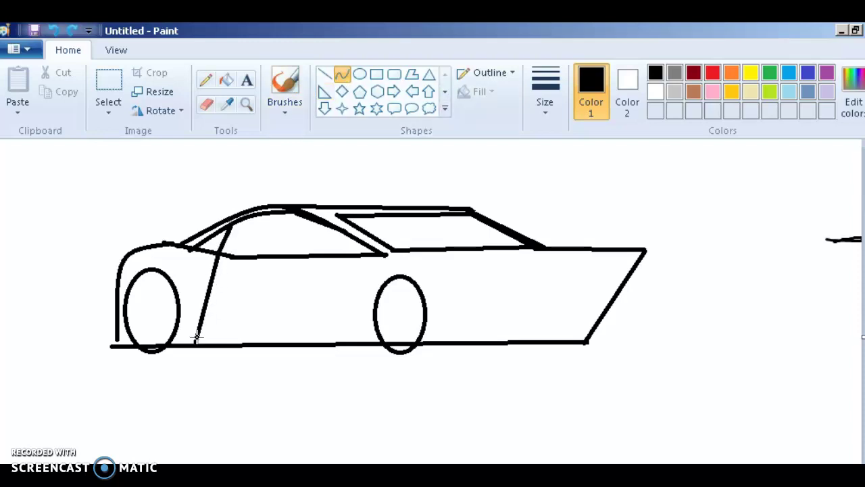
left_click_drag(213, 283, 194, 289)
left_click(194, 289)
left_click(325, 75)
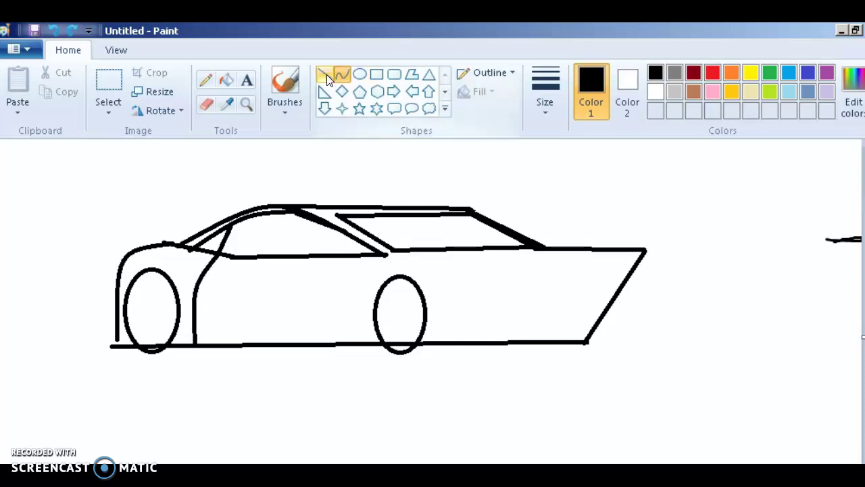
left_click(343, 75)
left_click_drag(383, 255, 368, 300)
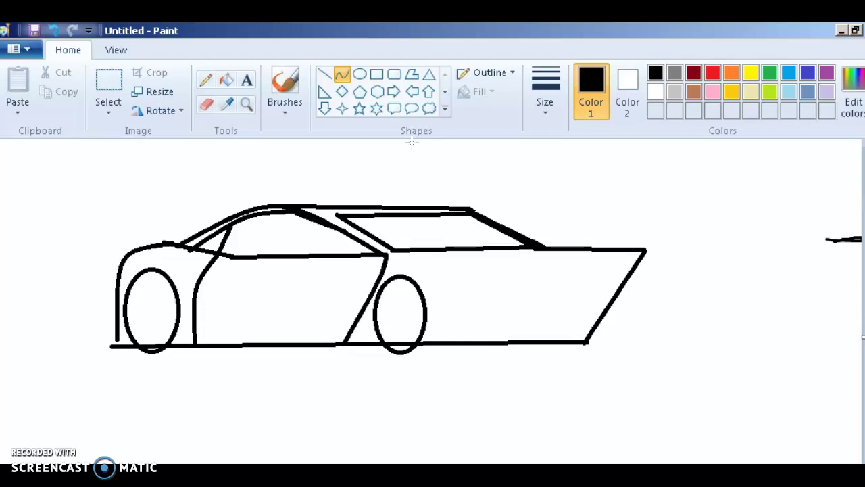
- Draw a small four-sided side mirror in the rear lower corner of the front window
left_click(342, 75)
left_click_drag(384, 254, 342, 236)
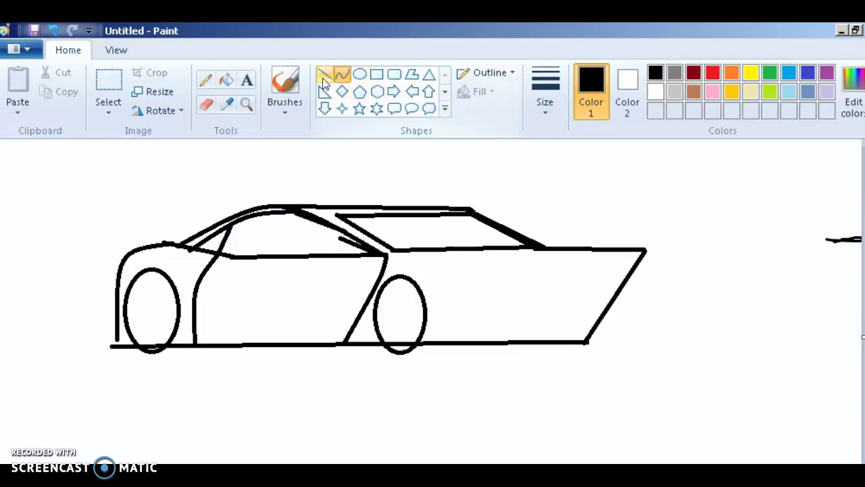
left_click(359, 73)
left_click_drag(343, 236, 304, 237)
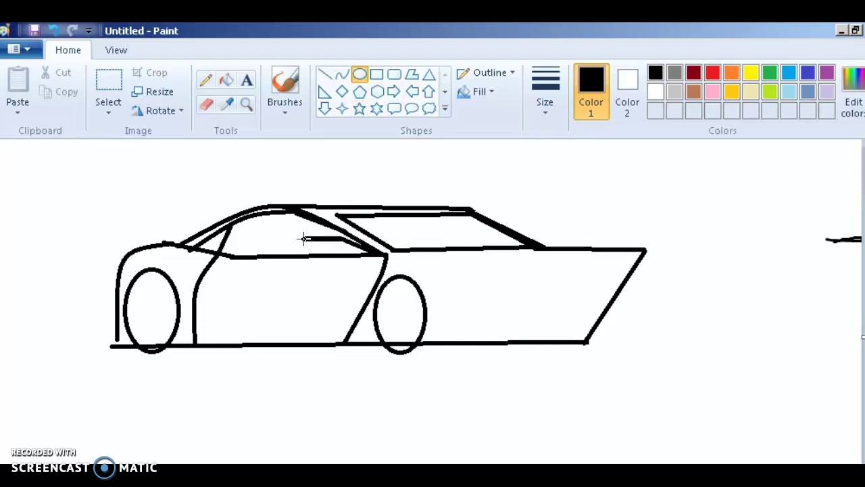
left_click(342, 74)
left_click_drag(303, 238, 324, 253)
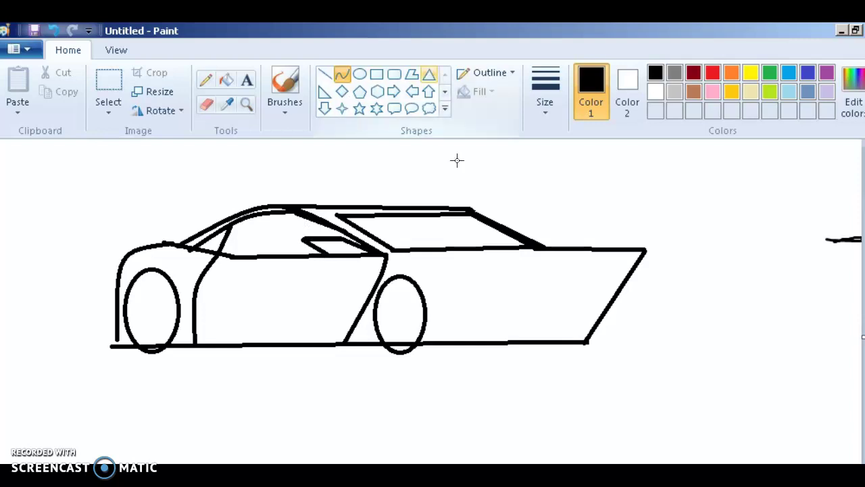
left_click(324, 74)
left_click(354, 79)
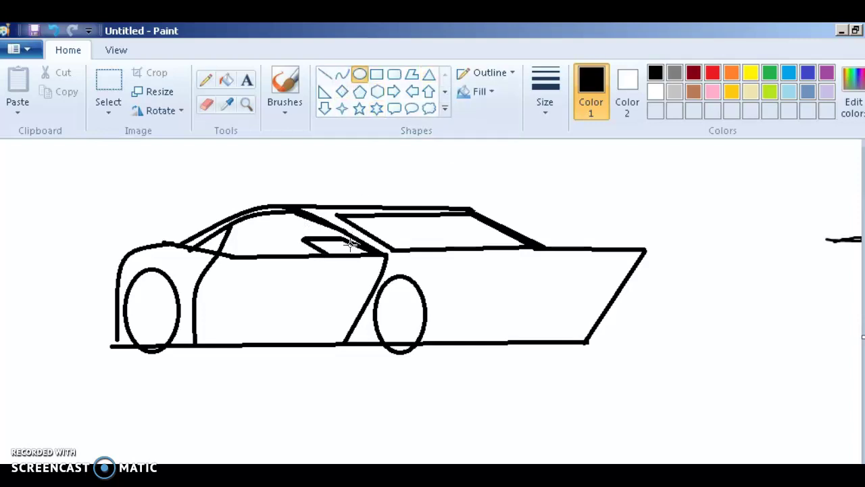
left_click_drag(333, 255, 380, 254)
- Draw a small four-sided spoiler on the rear deck, just behind the base of the sloping rear window
left_click(342, 74)
left_click_drag(538, 248, 555, 231)
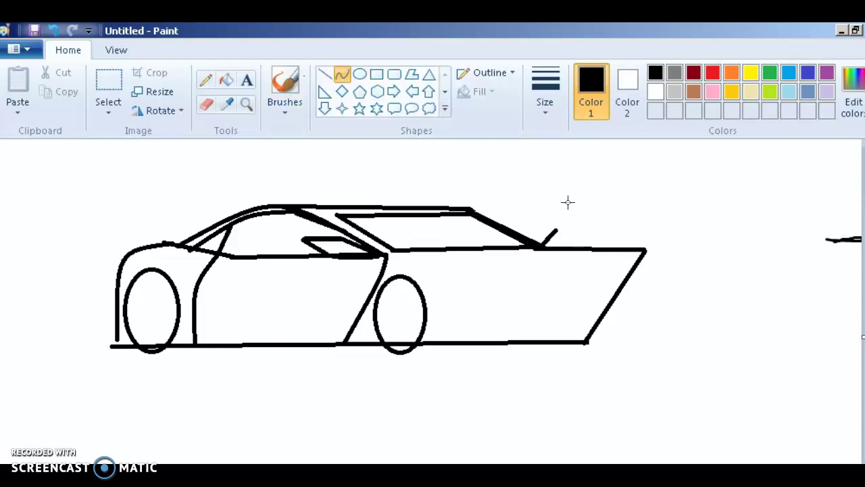
left_click_drag(555, 231, 592, 231)
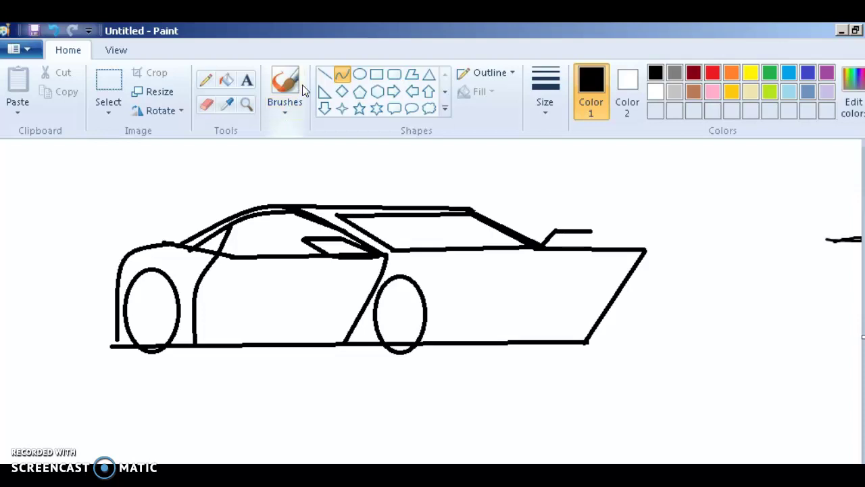
left_click(325, 76)
left_click(342, 74)
left_click_drag(592, 231, 573, 247)
left_click(573, 247)
left_click(573, 247)
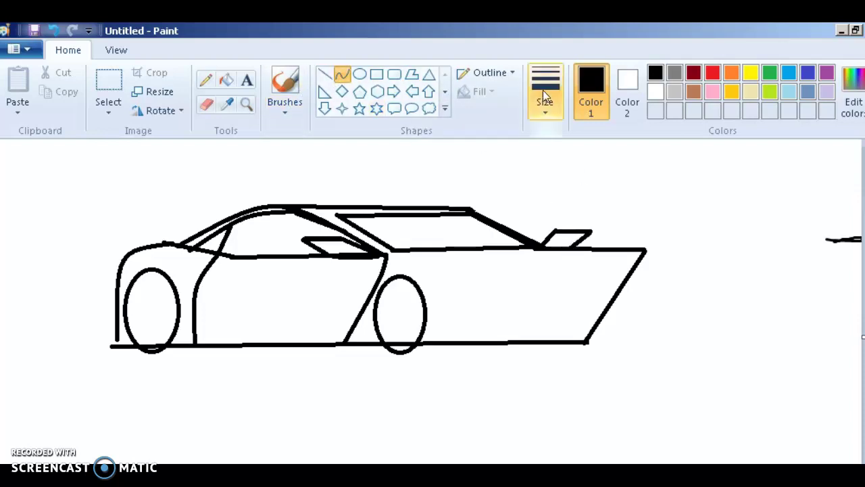
- Fill the side mirror and the rear spoiler with black
left_click(227, 81)
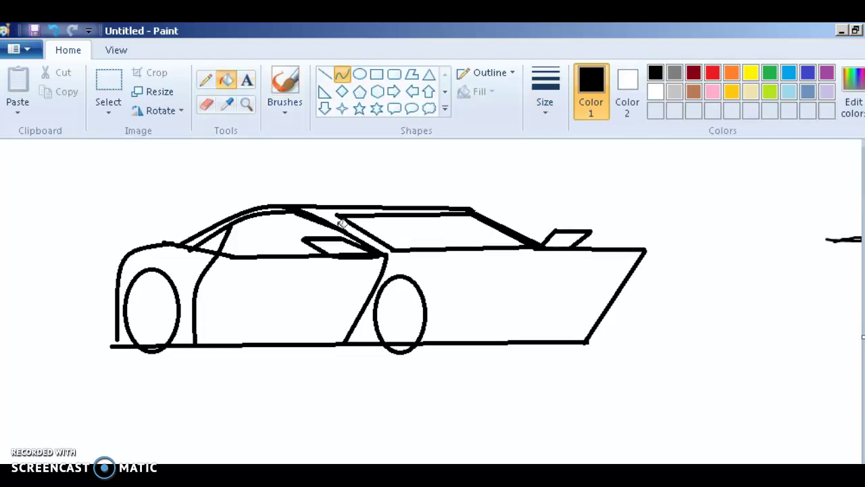
left_click(340, 243)
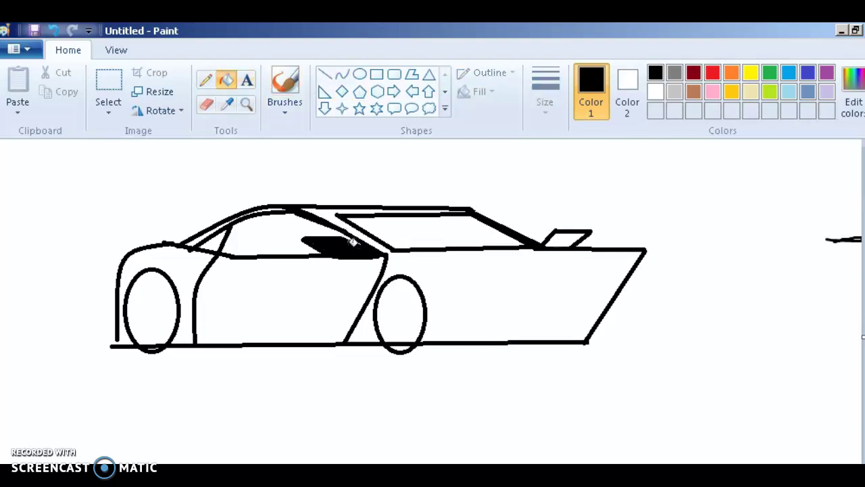
left_click(564, 236)
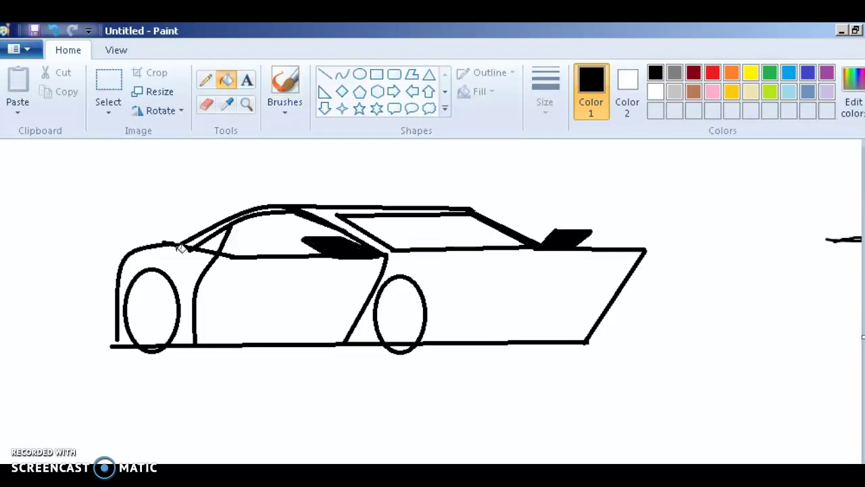
- Draw a notched arrowhead-shaped vent on the body just behind the rear wheel, pointing towards the car's rear
left_click(325, 73)
left_click(342, 75)
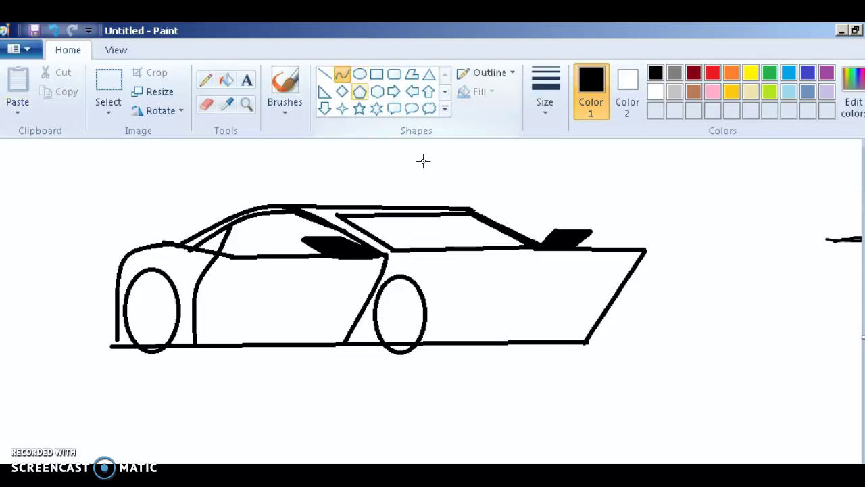
left_click_drag(436, 292, 494, 292)
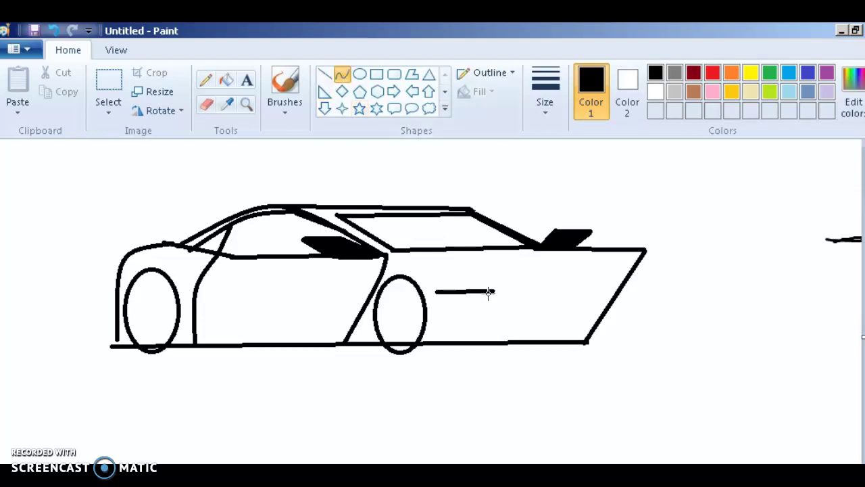
left_click_drag(492, 290, 425, 269)
left_click(330, 76)
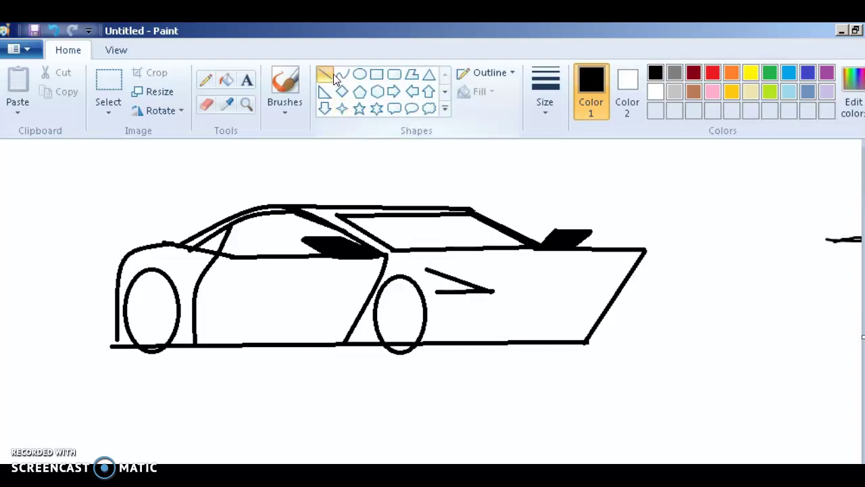
left_click(341, 75)
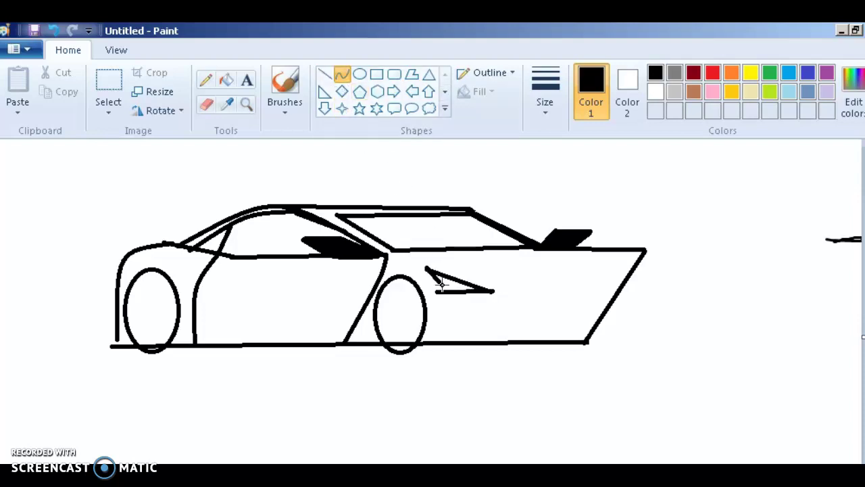
left_click(341, 77)
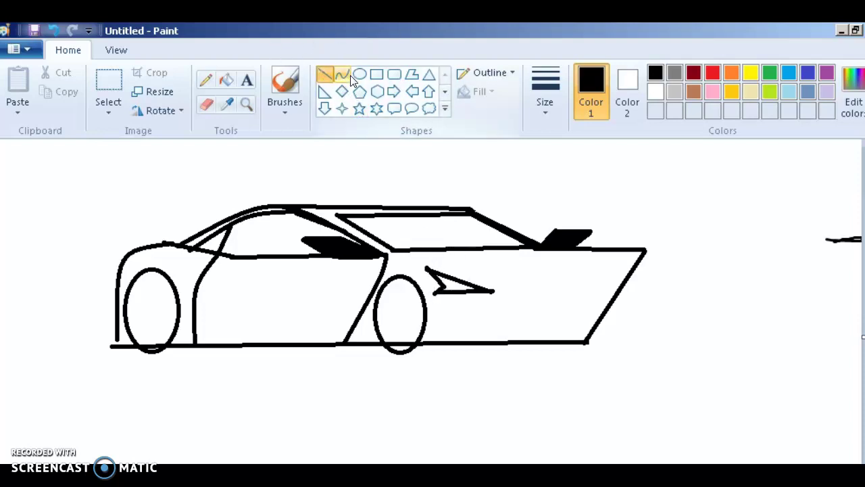
- Draw a steeper line behind the car's slanted back edge, join its foot to the baseline and extend it up to the rear deck
mouse_move(635, 264)
left_mouse_down()
mouse_move(598, 292)
mouse_move(611, 282)
left_mouse_up()
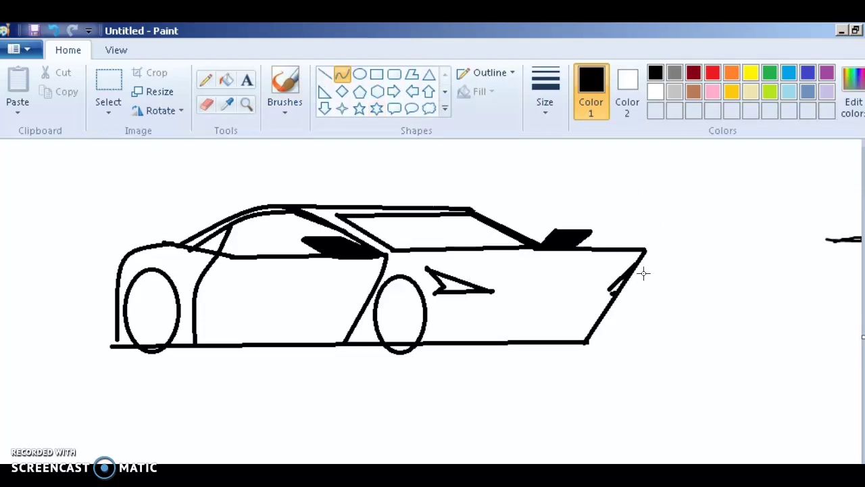
left_click(338, 76)
left_click_drag(640, 259, 610, 335)
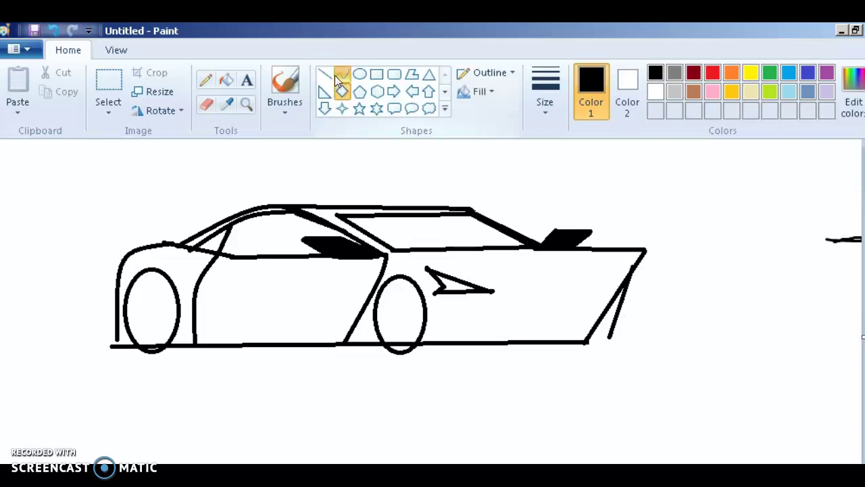
left_click_drag(584, 341, 604, 338)
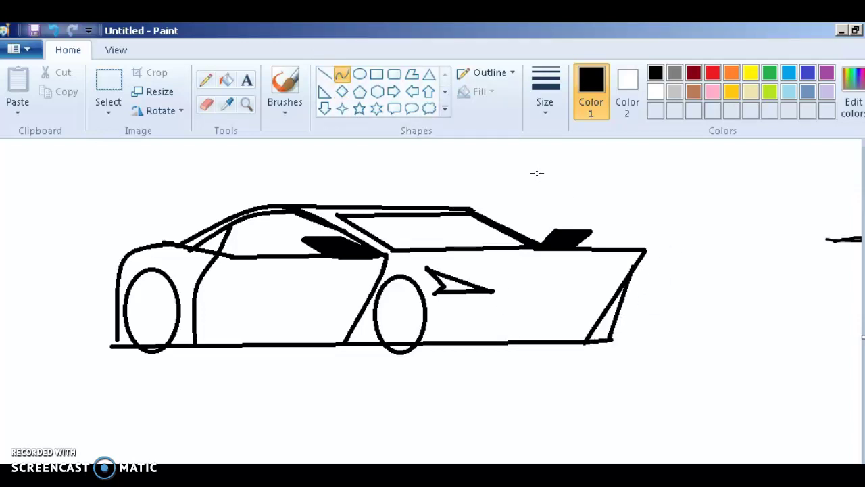
left_click(325, 74)
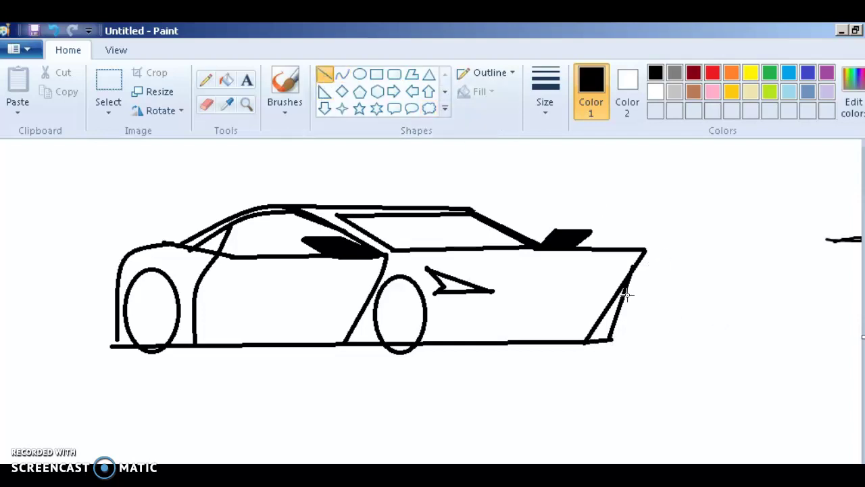
left_click_drag(623, 293, 632, 252)
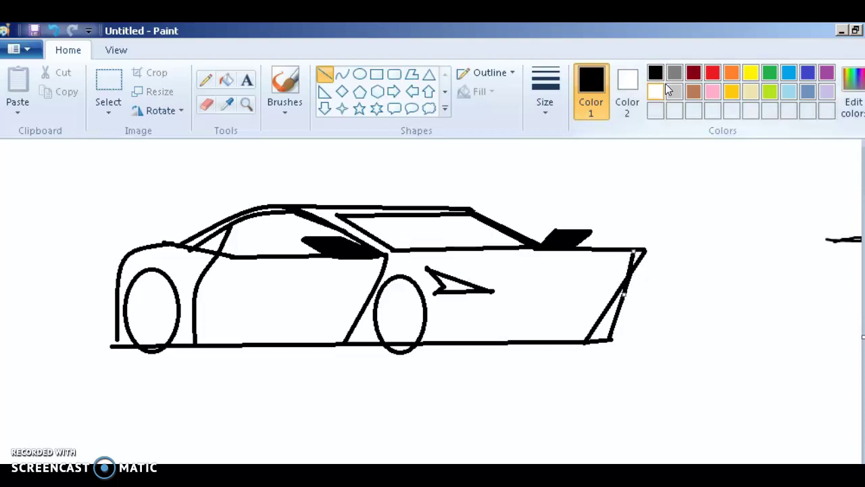
- Erase the old slanted back edge below the crossing and the overhanging corner above it, leaving only the steeper line
left_click(208, 103)
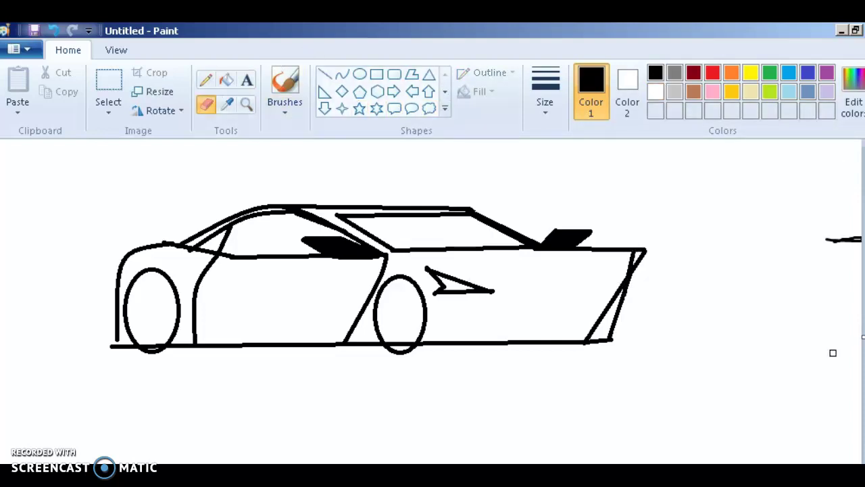
key("ctrl+Page_Up")
key("ctrl+Page_Up")
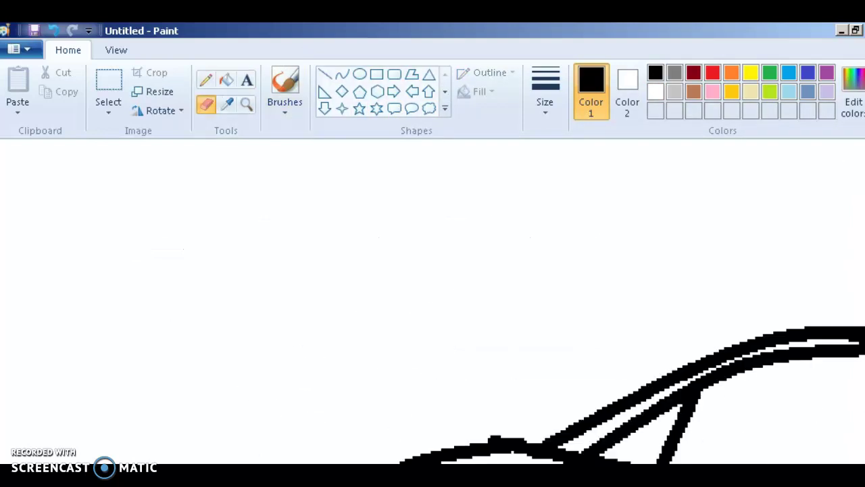
scroll(432, 301, "down", 3)
scroll(433, 301, "down", 3)
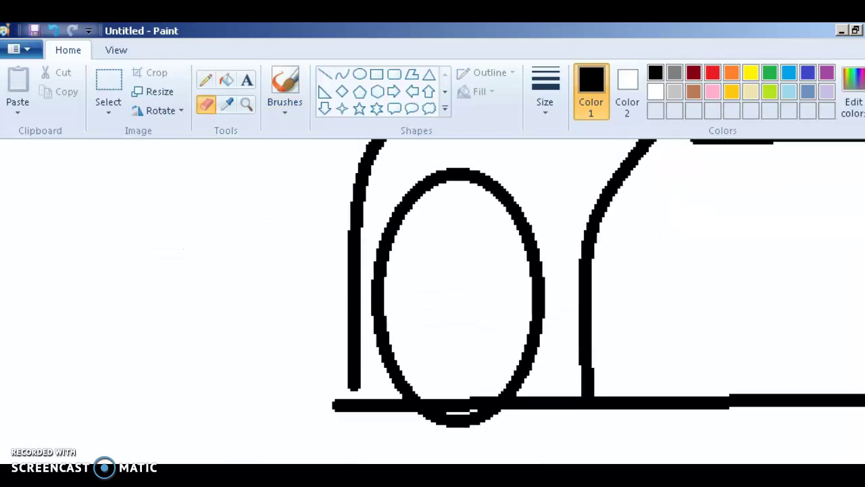
scroll(433, 300, "right", 5)
scroll(433, 301, "right", 5)
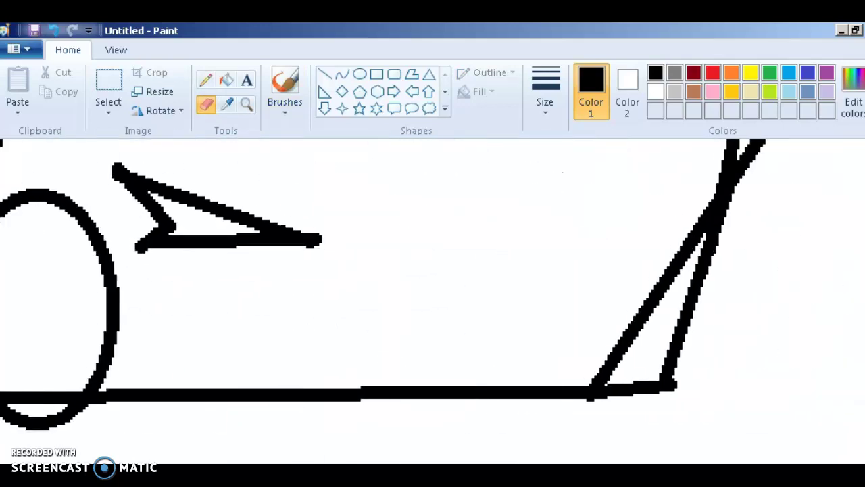
mouse_move(617, 341)
left_mouse_down()
mouse_move(589, 369)
mouse_move(602, 367)
mouse_move(633, 322)
mouse_move(677, 238)
mouse_move(685, 196)
mouse_move(685, 235)
left_mouse_up()
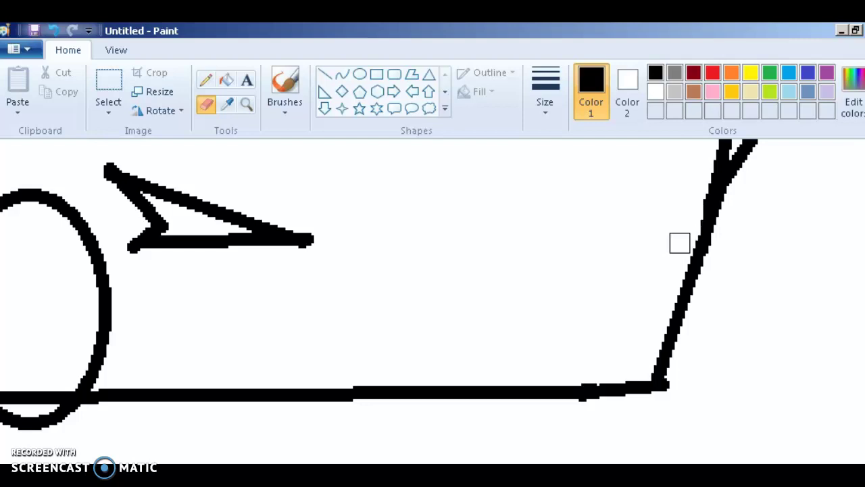
scroll(807, 255, "up", 5)
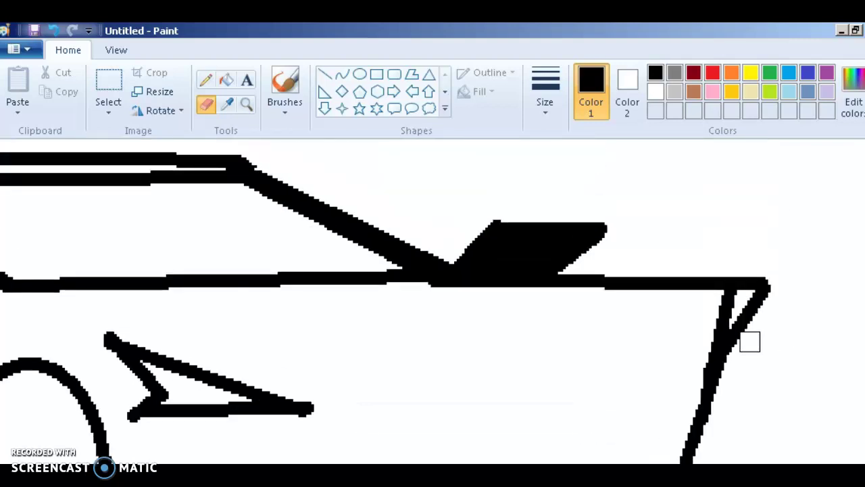
mouse_move(743, 344)
left_mouse_down()
mouse_move(762, 307)
mouse_move(762, 288)
mouse_move(750, 284)
mouse_move(758, 277)
mouse_move(757, 305)
mouse_move(735, 349)
mouse_move(841, 425)
left_mouse_up()
scroll(840, 425, "down", 3)
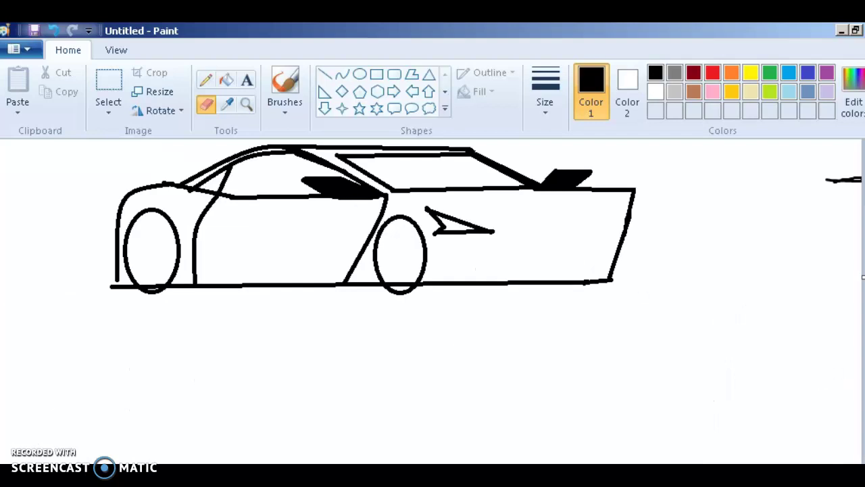
scroll(433, 270, "up", 1)
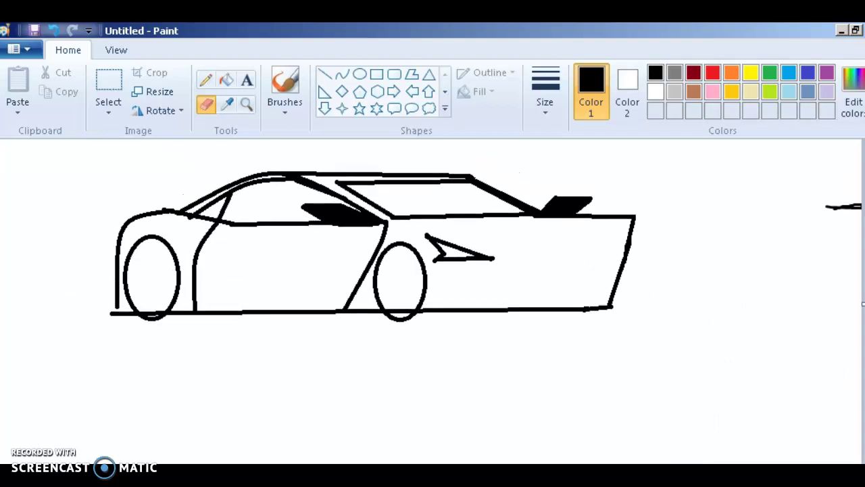
- Draw a small triangular light against the upper part of the car's right-hand end edge, pointing inward
left_click(342, 73)
left_click_drag(628, 238, 619, 249)
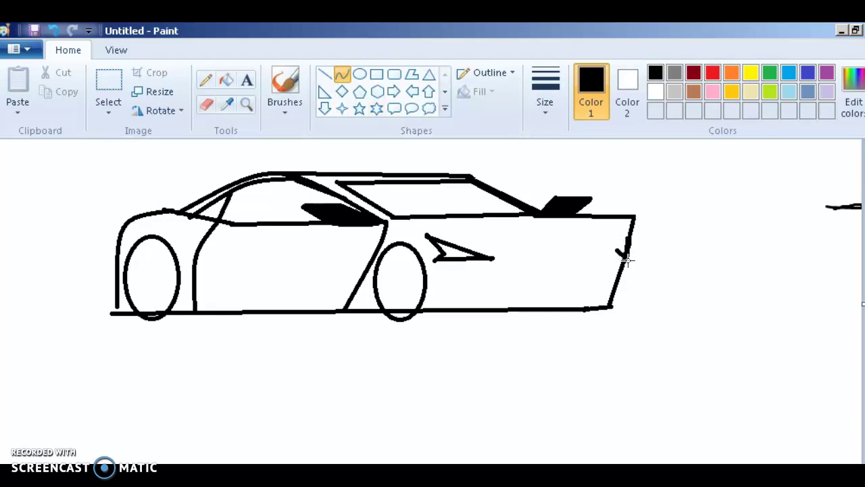
left_click(325, 74)
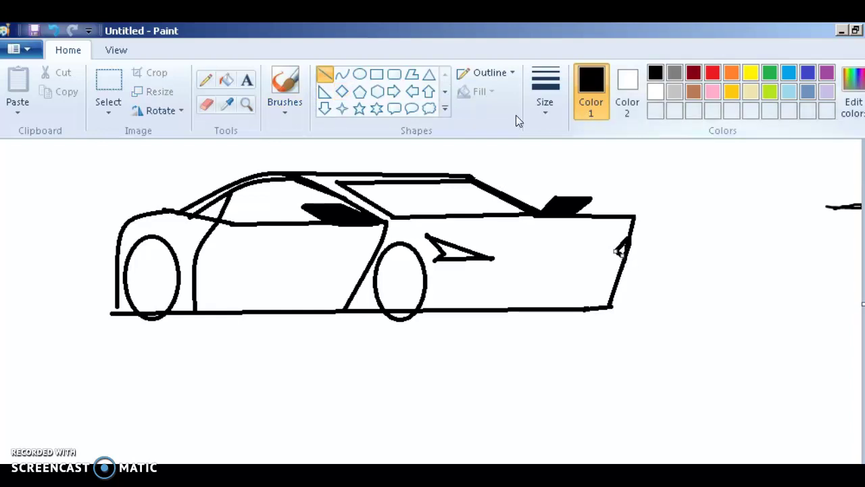
left_click(324, 91)
- Outline a lower bumper panel with a slanted line rising from the baseline beside the right-hand wheel and a horizontal line to the end edge
left_click(342, 76)
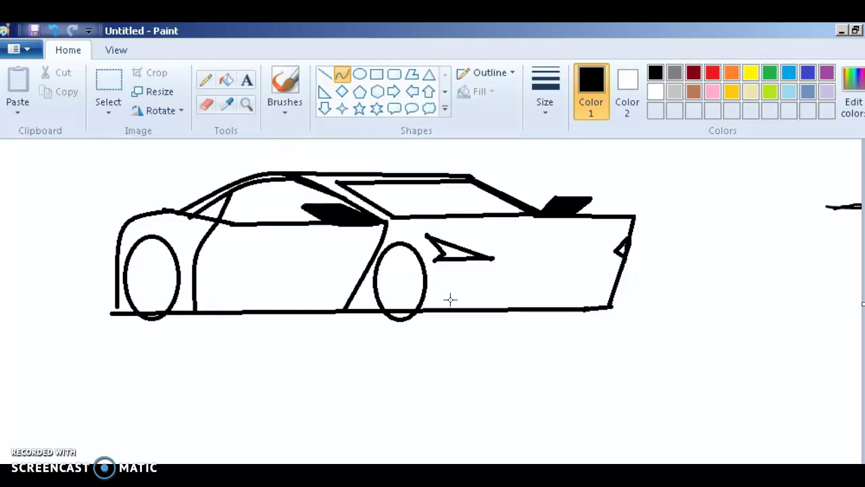
left_click_drag(441, 308, 472, 280)
left_click_drag(473, 280, 616, 279)
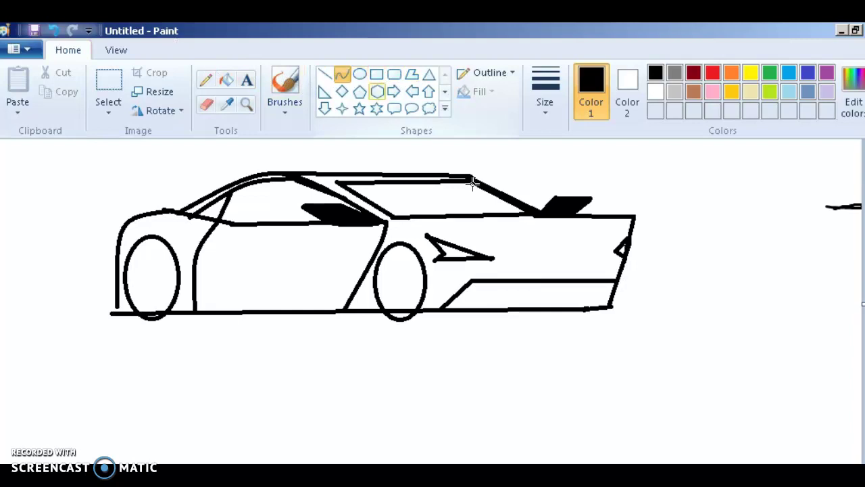
- Draw an angled air intake inside the wheel-side end of the bumper panel and a short upright line near its other end
mouse_move(457, 297)
left_mouse_down()
mouse_move(503, 299)
mouse_move(495, 296)
left_mouse_up()
key("ctrl+z")
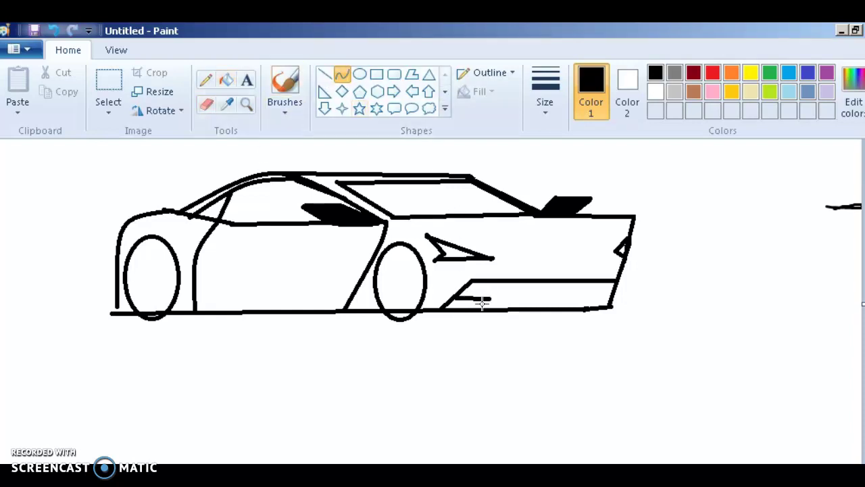
left_click_drag(489, 297, 521, 279)
mouse_move(518, 283)
left_mouse_down()
mouse_move(501, 308)
mouse_move(504, 298)
left_mouse_up()
left_click(498, 304)
left_click(343, 75)
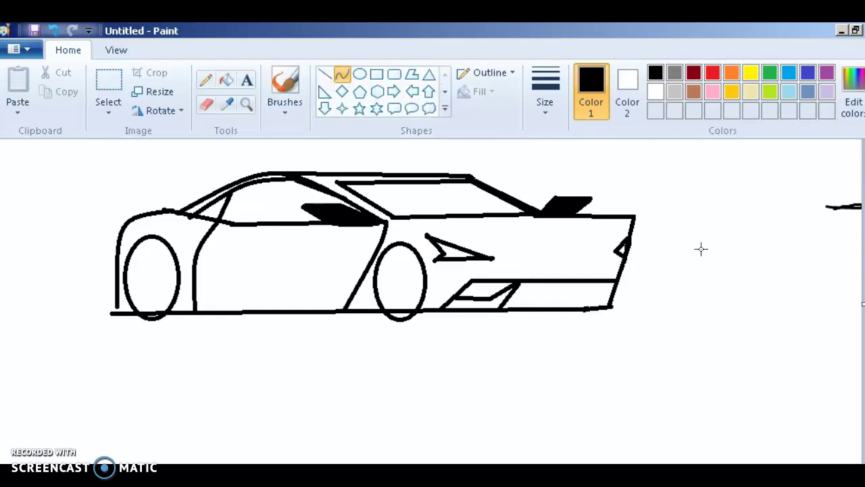
left_click_drag(604, 284, 610, 304)
- Draw a small door handle near the door's upper left edge, with a flat top and a curved underside
left_click_drag(222, 250, 606, 304)
left_click_drag(211, 248, 243, 247)
left_click_drag(213, 248, 233, 254)
key("ctrl+z")
mouse_move(211, 248)
left_mouse_down()
mouse_move(241, 249)
mouse_move(225, 256)
left_mouse_up()
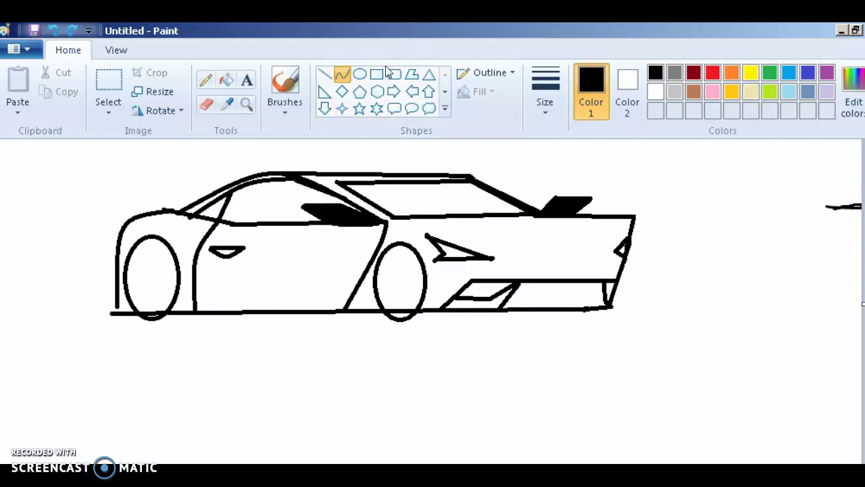
- Draw a small upright oval fuel cap on the body between the left-hand wheel and the door's upper edge
left_click(359, 74)
left_click_drag(181, 225, 195, 242)
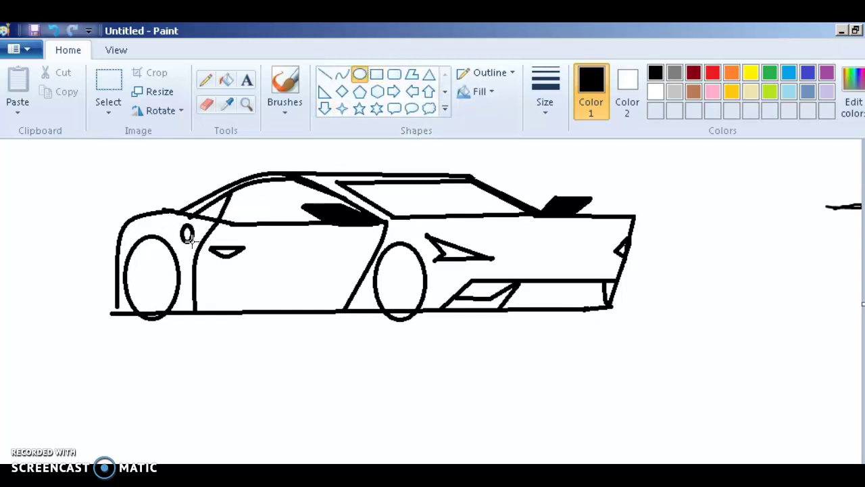
left_click(470, 153)
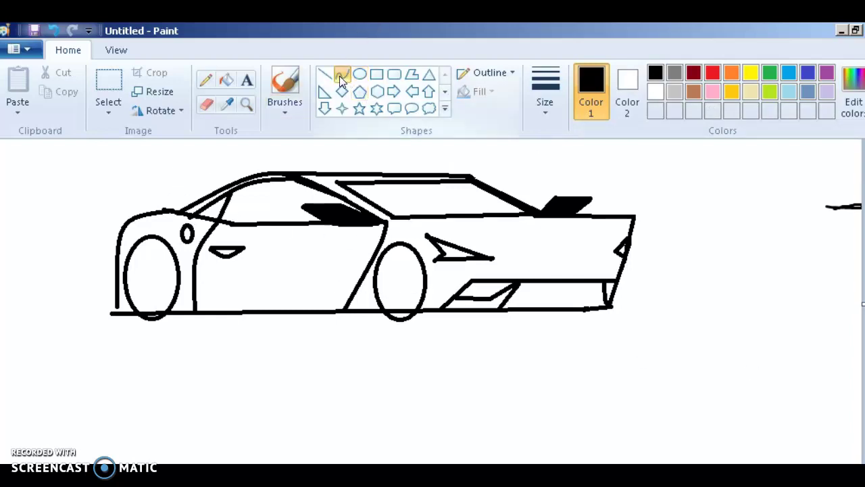
- Draw a roof scoop as a flat oval on the roofline with a curve sweeping over it to the top of the side window
left_click_drag(390, 165, 335, 175)
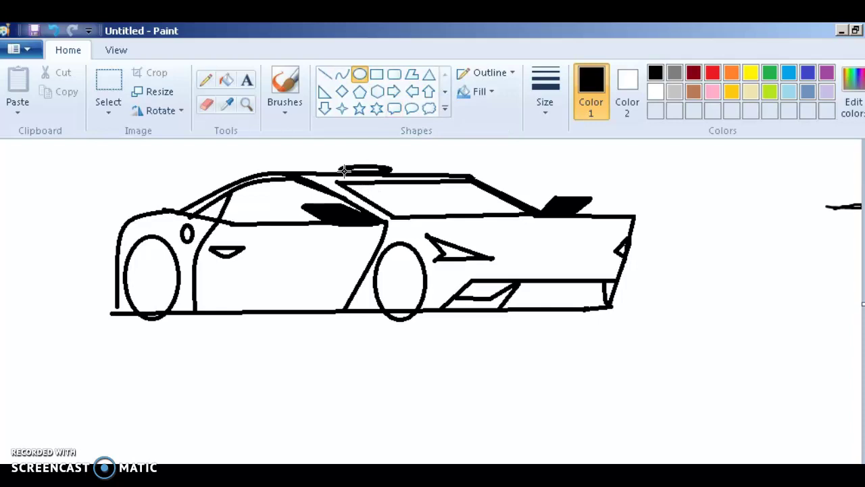
left_click(341, 74)
mouse_move(387, 168)
left_mouse_down()
mouse_move(308, 173)
mouse_move(311, 164)
mouse_move(300, 172)
mouse_move(329, 159)
left_mouse_up()
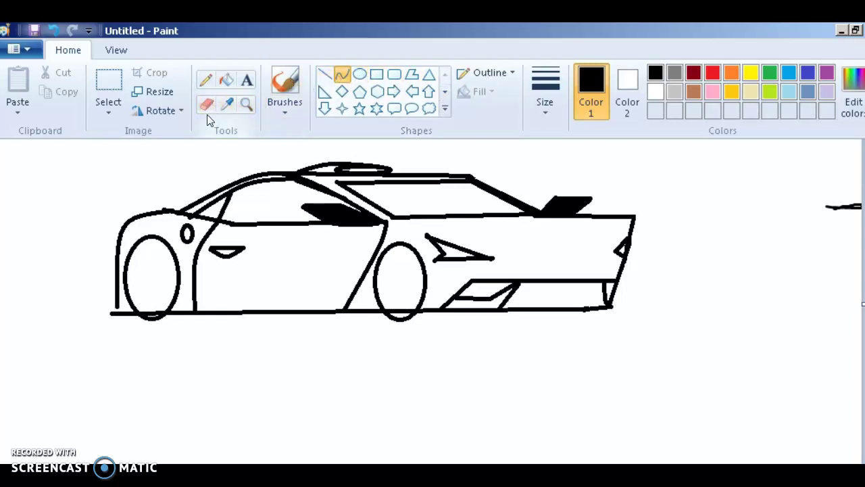
- Draw a thin wedge-shaped spoiler along the deck above the left-hand wheel, extending to the base of the sloping roofline
left_click(332, 75)
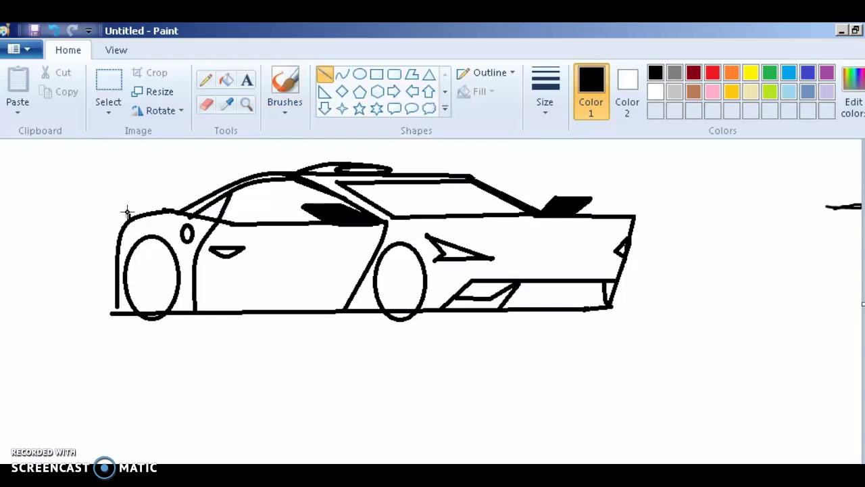
key("ctrl+z")
mouse_move(126, 214)
left_mouse_down()
mouse_move(178, 201)
mouse_move(131, 214)
left_mouse_up()
left_click(324, 74)
left_click(342, 74)
left_click_drag(148, 213, 121, 212)
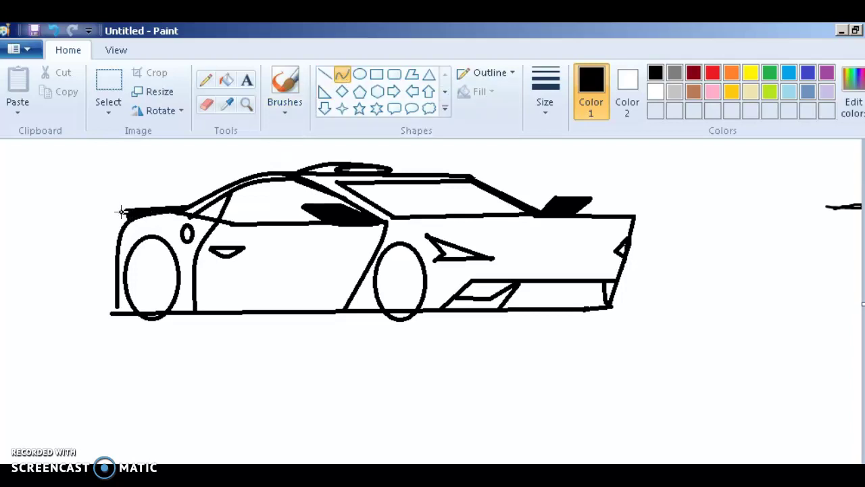
key("ctrl+z")
left_click(129, 213)
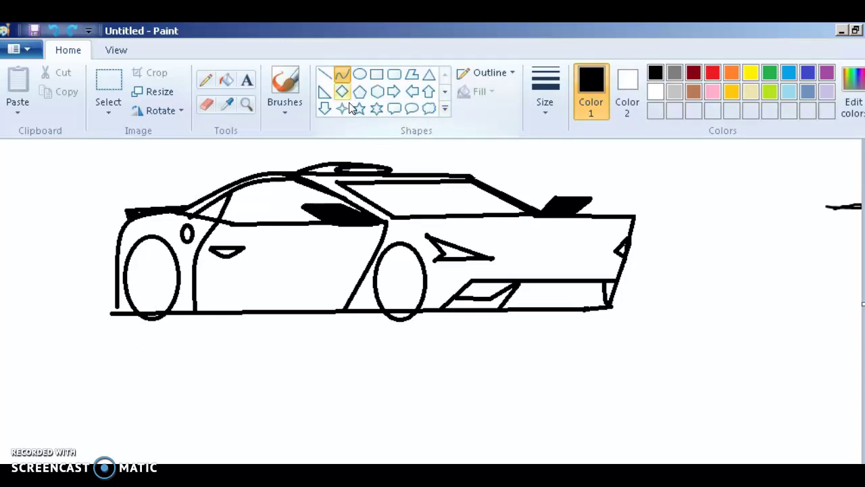
left_click_drag(127, 213, 144, 212)
left_click(217, 169)
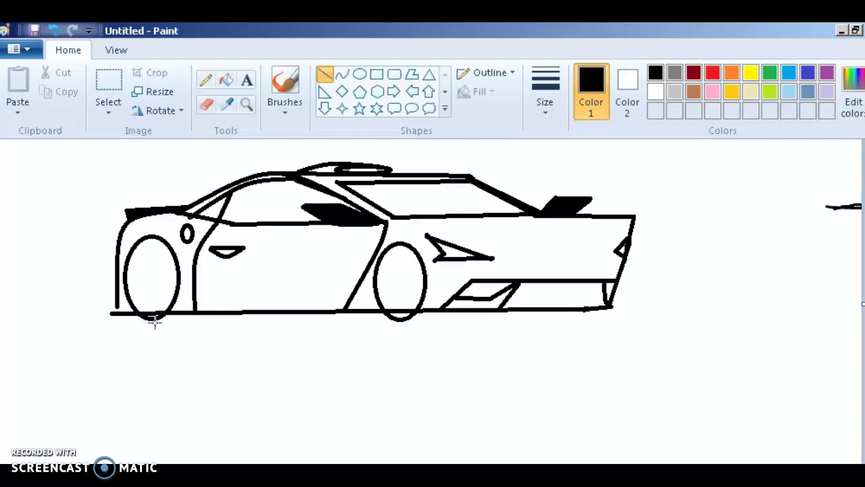
- Add a shallow curve under each wheel, running from its bottom to the right, to suggest tyre thickness
left_click(343, 75)
mouse_move(148, 320)
left_mouse_down()
mouse_move(197, 314)
mouse_move(172, 322)
left_mouse_up()
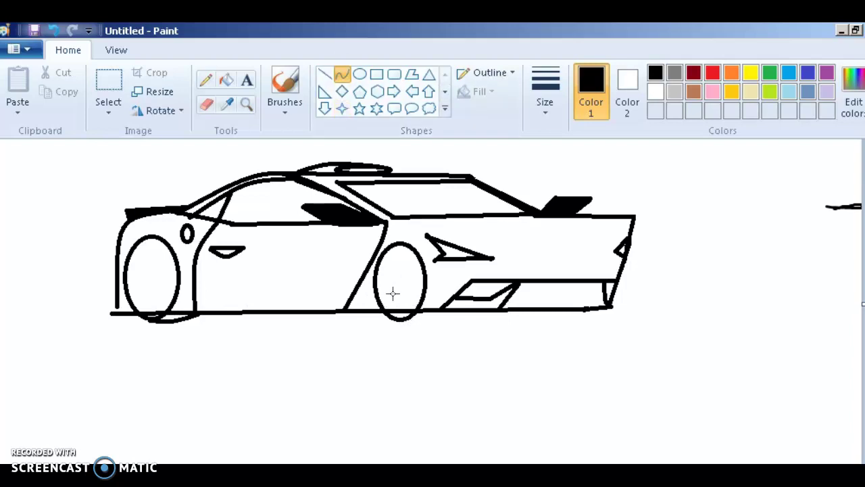
mouse_move(398, 321)
left_mouse_down()
mouse_move(439, 308)
mouse_move(426, 319)
left_mouse_up()
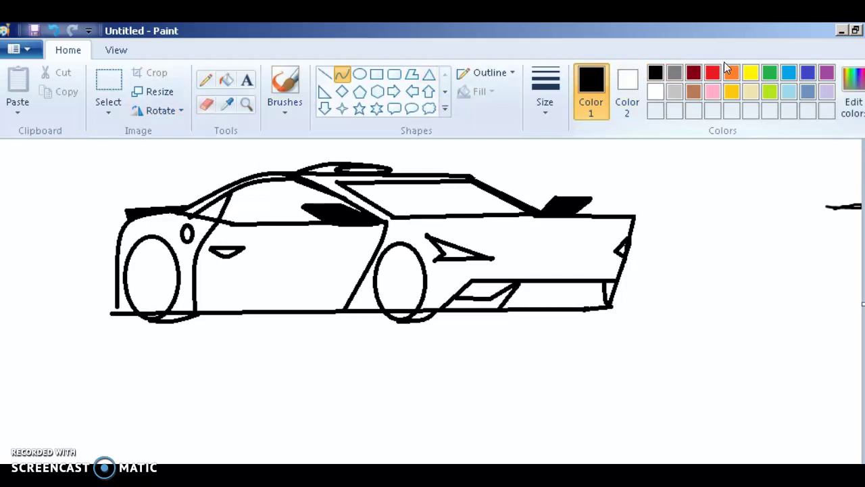
left_click(852, 95)
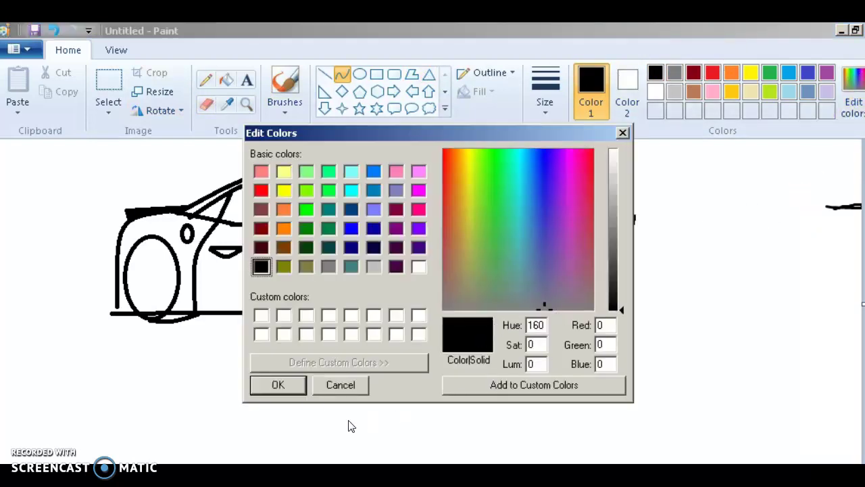
left_click(281, 387)
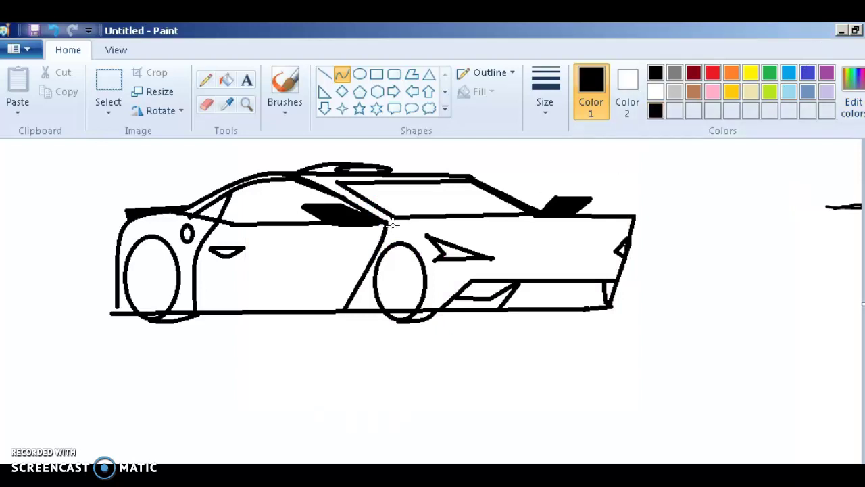
left_click(226, 79)
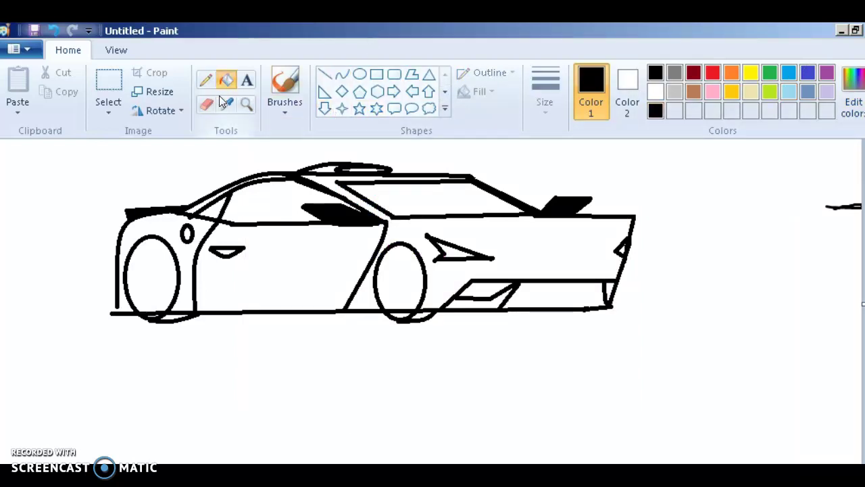
left_click(262, 193)
left_click(209, 208)
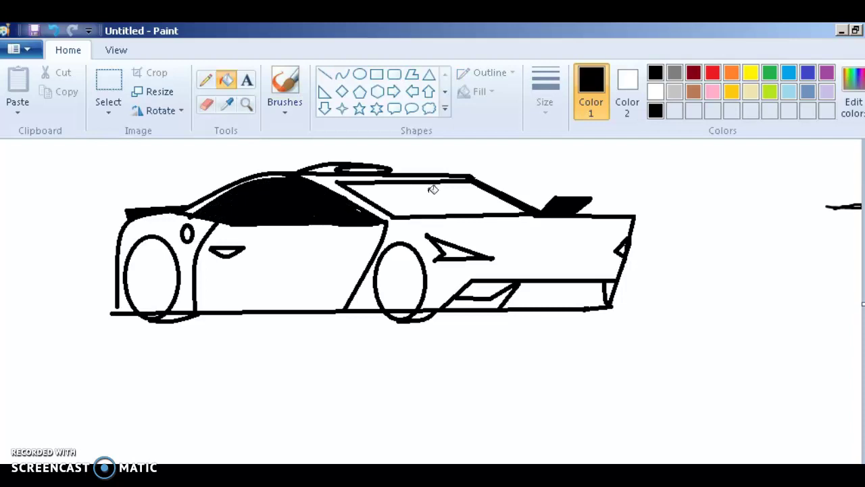
key("ctrl+z")
key("ctrl+z")
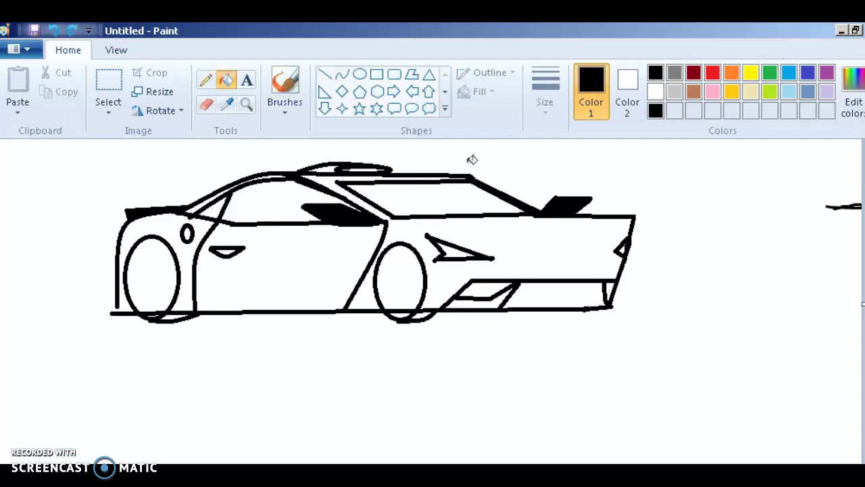
- Fill both side window panes and the large sloping window with dark gray
left_click(674, 71)
left_click(281, 202)
left_click(218, 208)
left_click(397, 189)
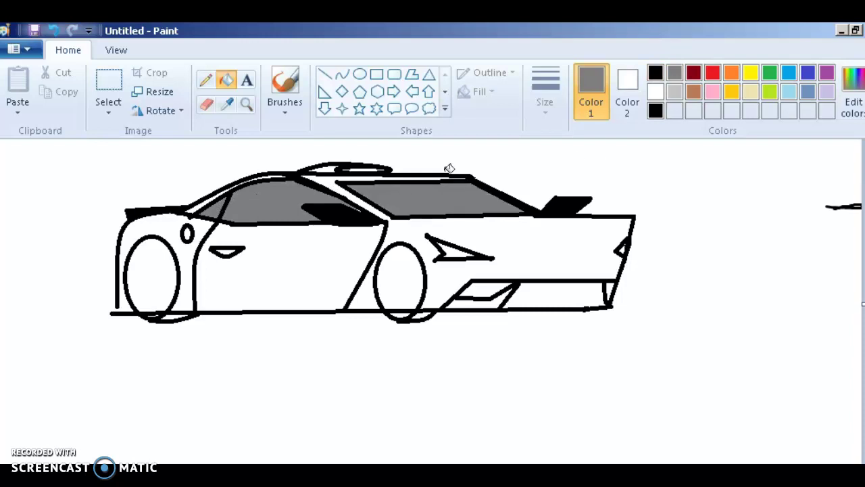
- Fill the roof scoop opening, the lower part of the air intake and the narrow strip at the bumper panel's outer end with black
left_click(655, 73)
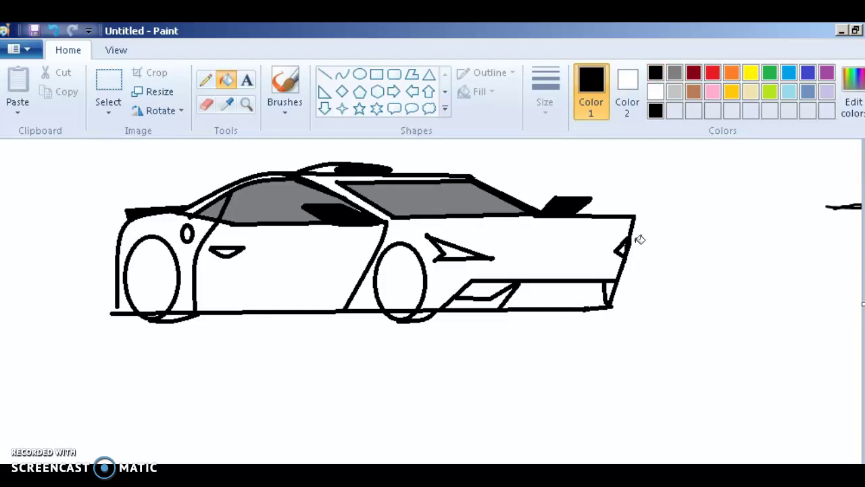
left_click(475, 303)
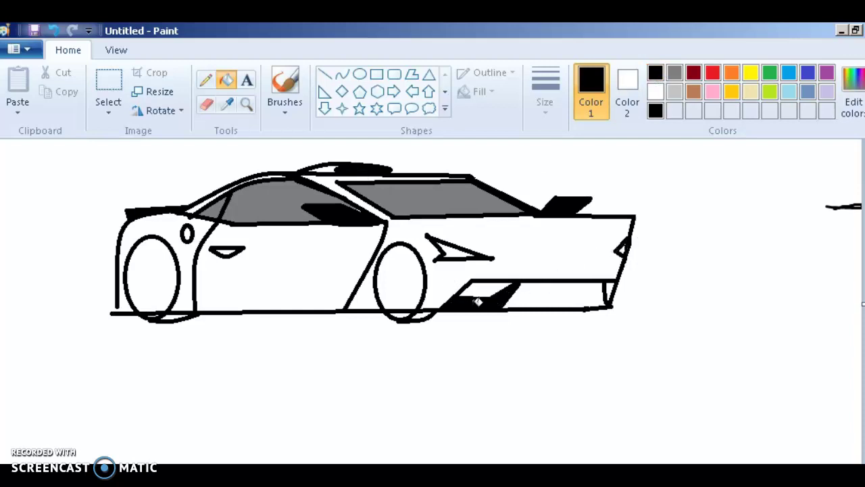
left_click(608, 295)
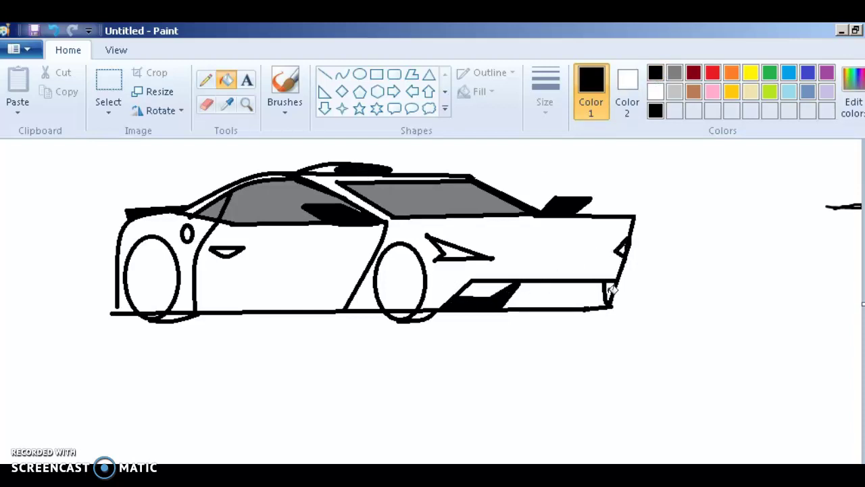
- Fill the bumper panel's middle section and the upper pane of the air intake with dark gray
left_click(673, 73)
left_click(559, 292)
left_click(481, 289)
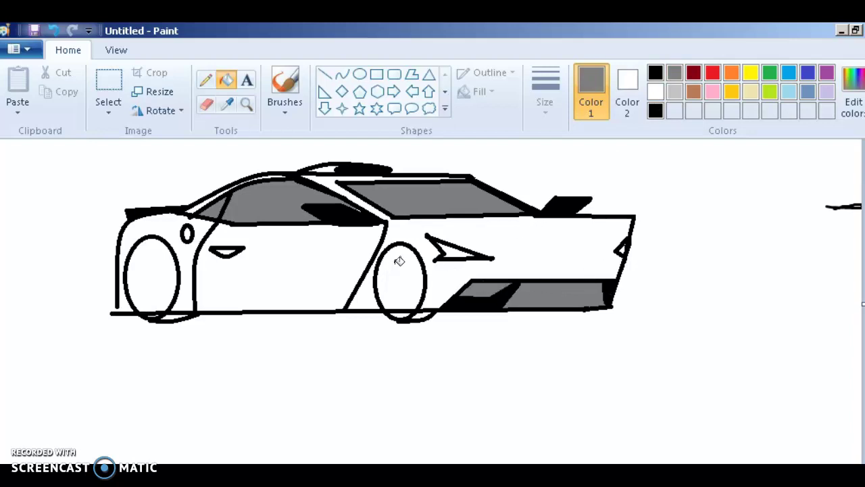
- Fill the small oval above the left wheel with black and the door handle with light gray
left_click(655, 72)
left_click(188, 233)
left_click(673, 91)
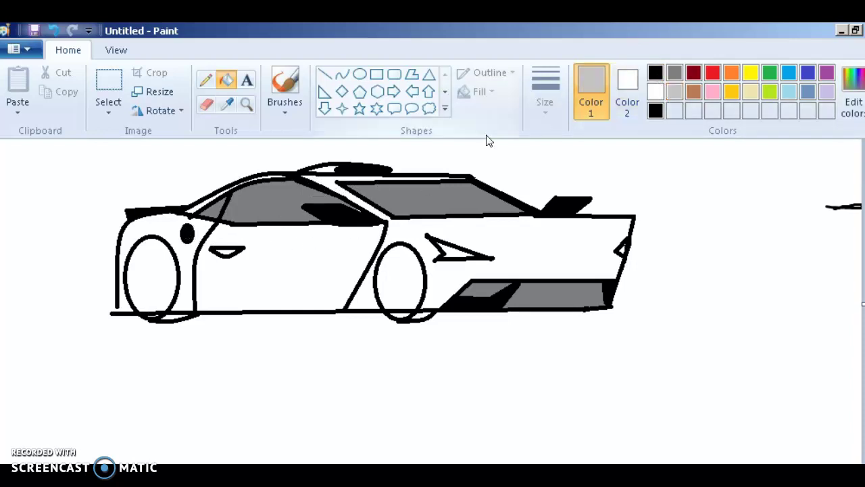
left_click(231, 251)
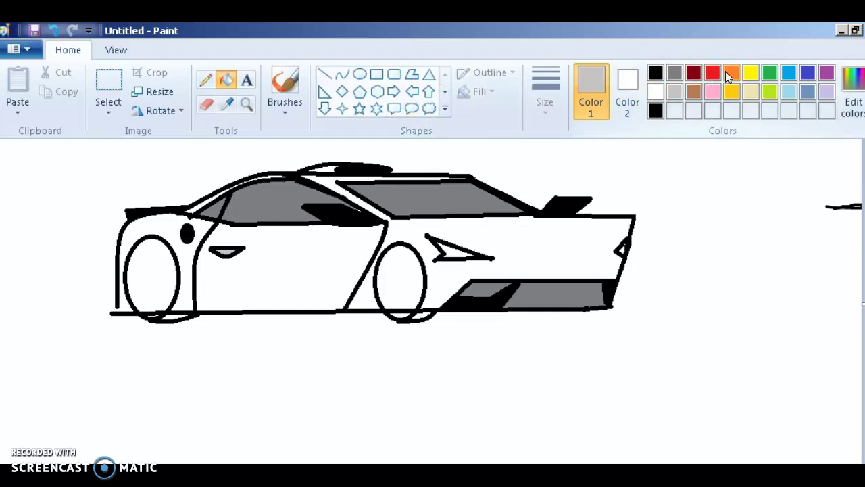
- Draw a black dividing line across the inside of each of the two pointed lights
left_click(325, 73)
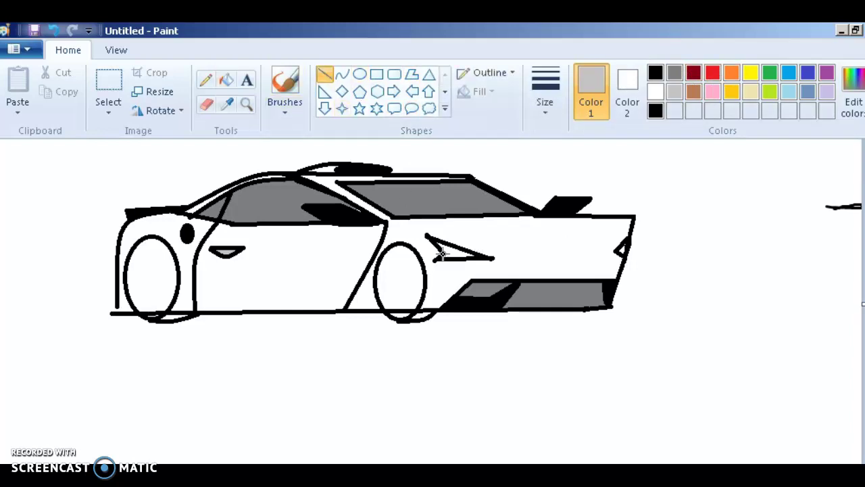
left_click_drag(443, 252, 480, 255)
left_click(656, 72)
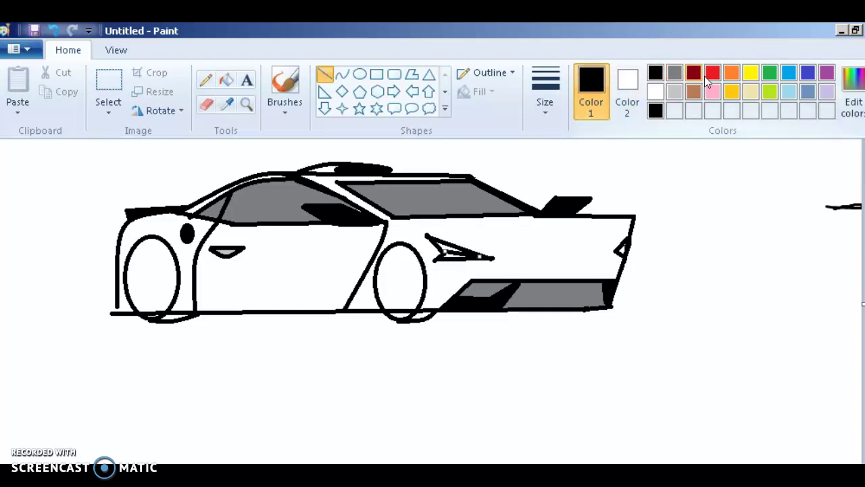
left_click(342, 75)
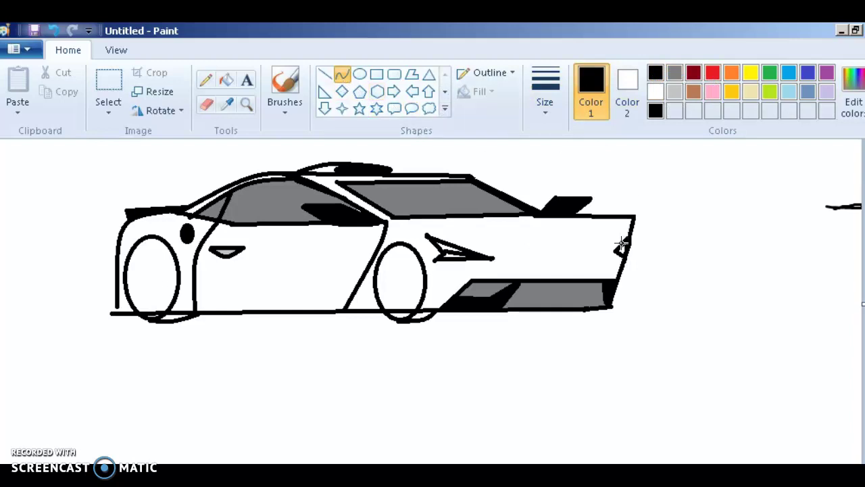
left_click_drag(618, 251, 627, 247)
left_click(375, 76)
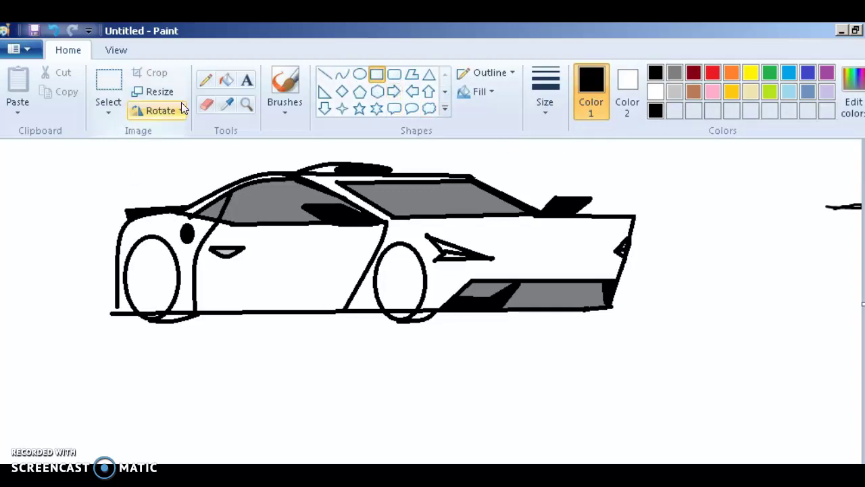
- Fill the lower section of both pointed lights with orange
left_click(252, 108)
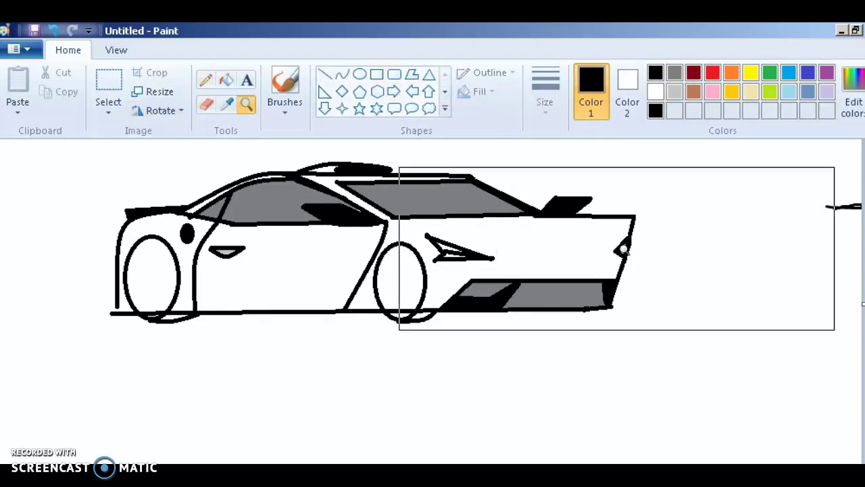
left_click(611, 271)
left_click(433, 314)
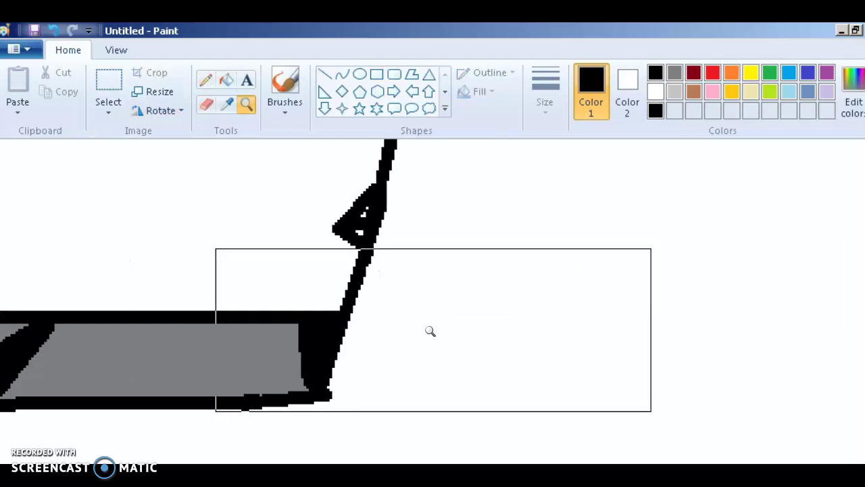
left_click(731, 72)
left_click(226, 80)
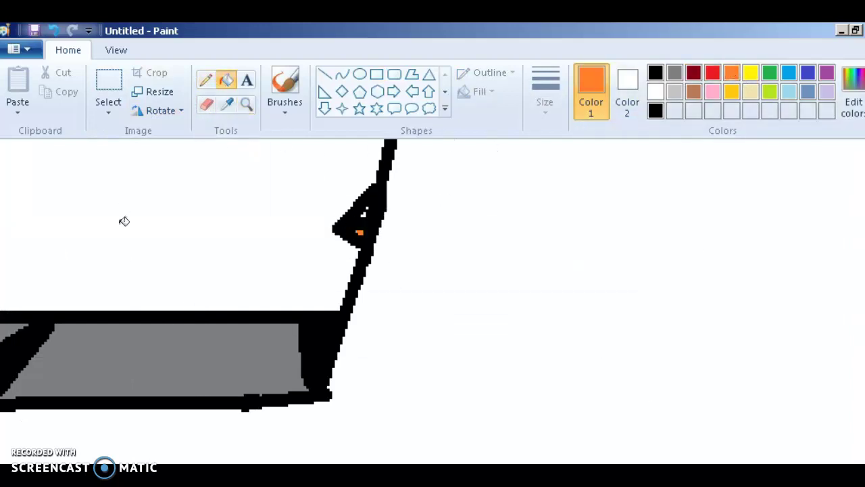
scroll(454, 347, "left", 10)
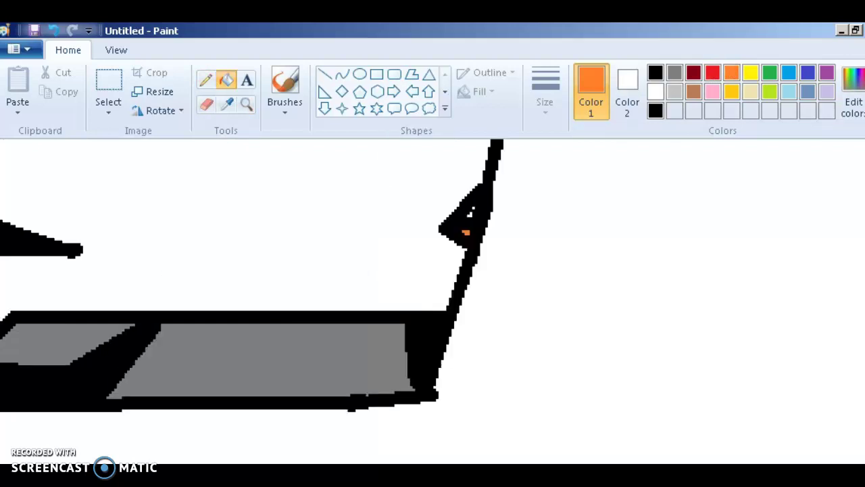
left_click(308, 238)
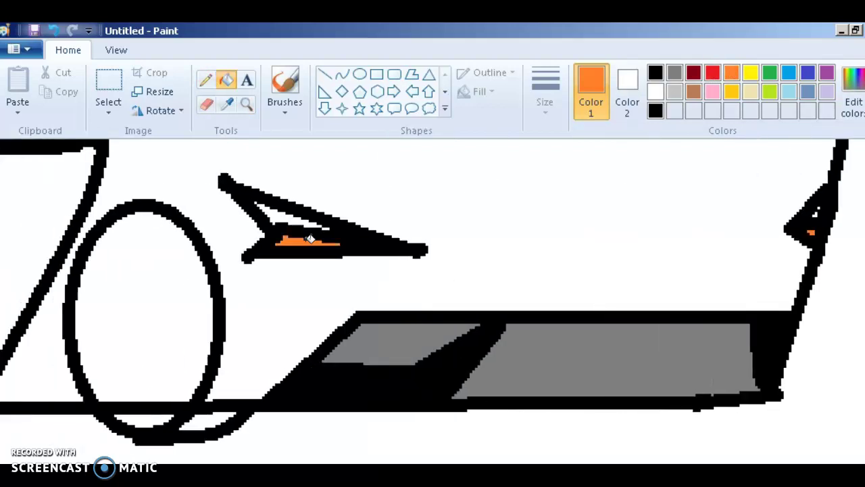
scroll(432, 301, "down", 3)
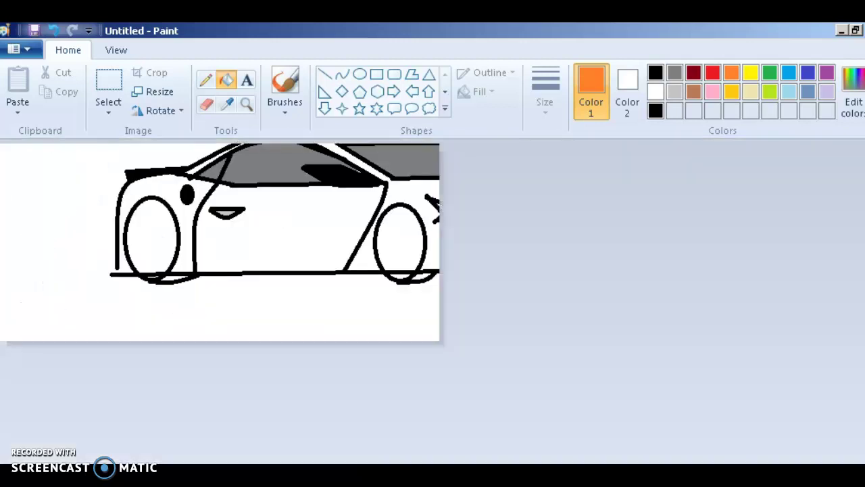
scroll(574, 362, "up", 2)
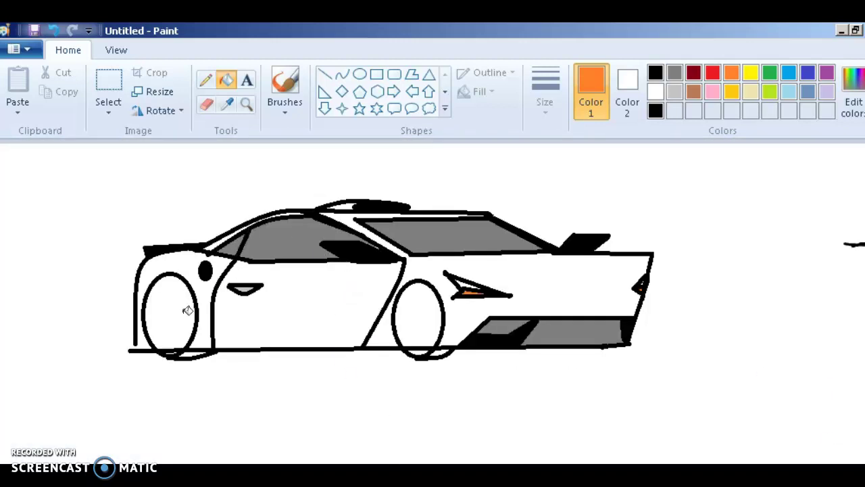
- Fill the door panel with red
left_click(716, 74)
left_click(224, 307)
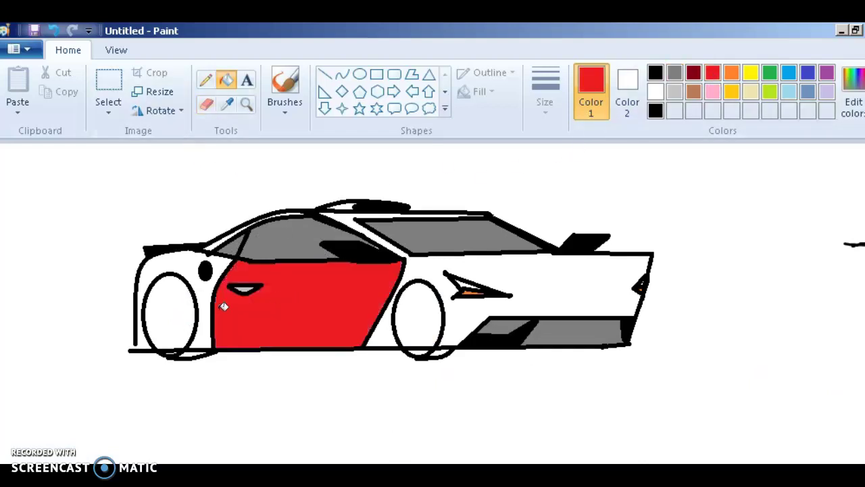
left_click(180, 262)
key("ctrl+z")
- Close the gap at the lower end of the car's left outline with a short black line
left_click(324, 73)
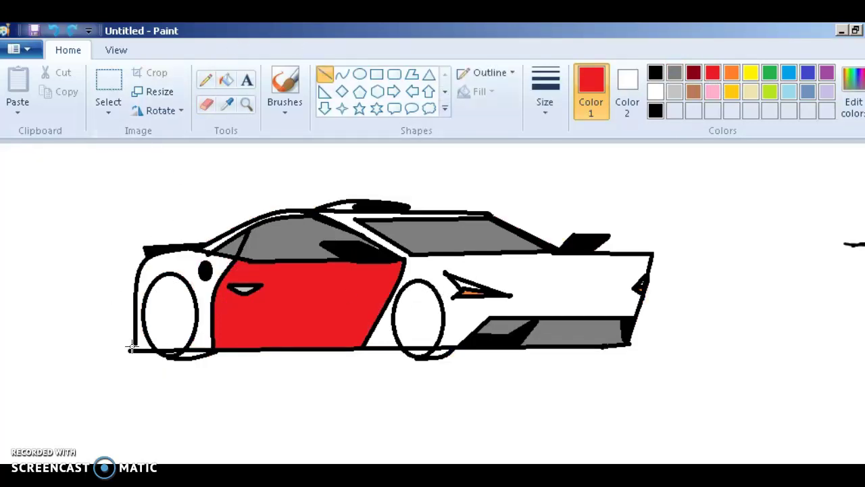
left_click_drag(134, 331, 135, 323)
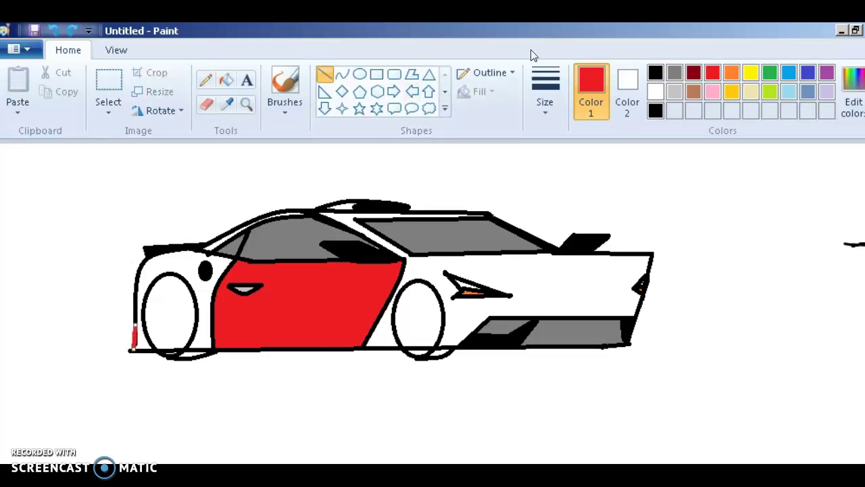
left_click(655, 72)
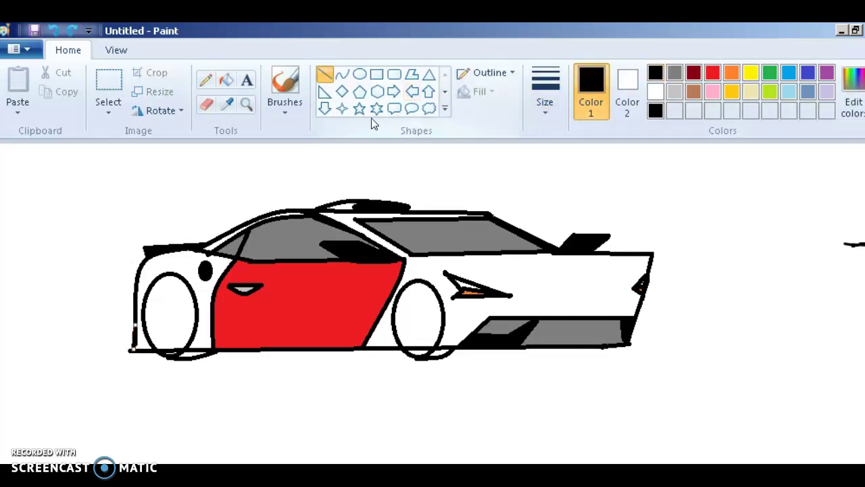
- Fill the body around the left wheel, the sloping strip above it, the right-hand body section and the roof scoop's side with red
left_click(229, 79)
left_click(712, 73)
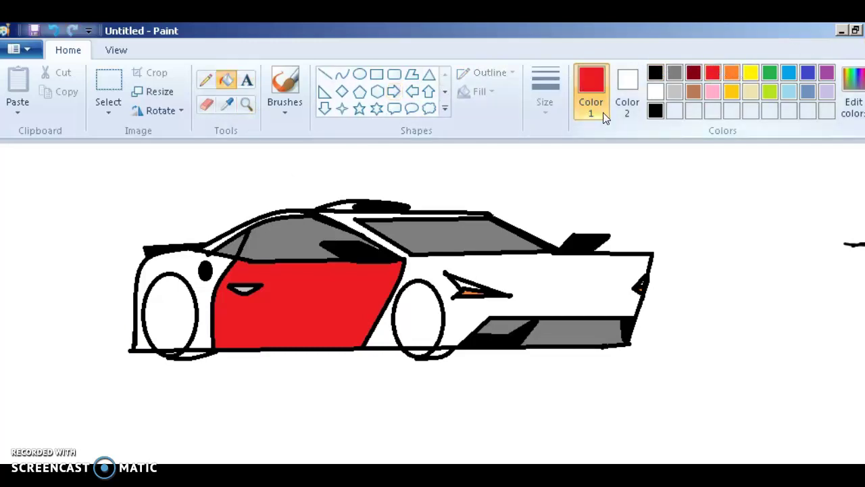
left_click(170, 267)
left_click(217, 241)
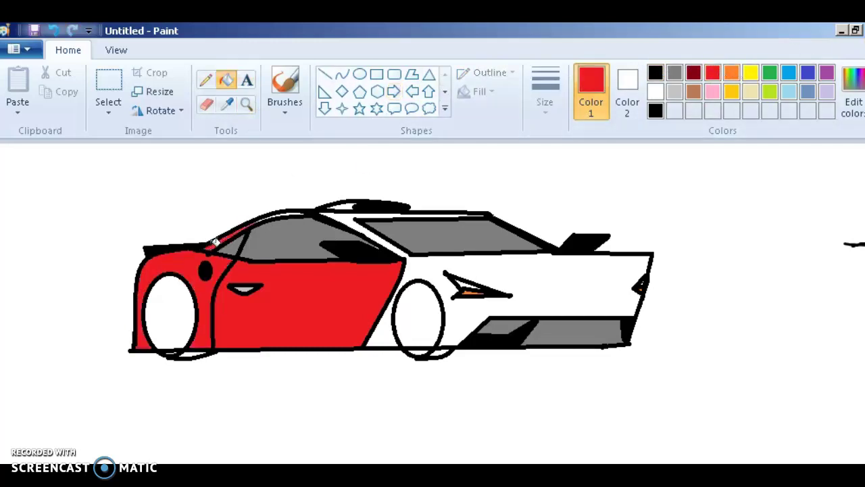
left_click(501, 267)
left_click(347, 204)
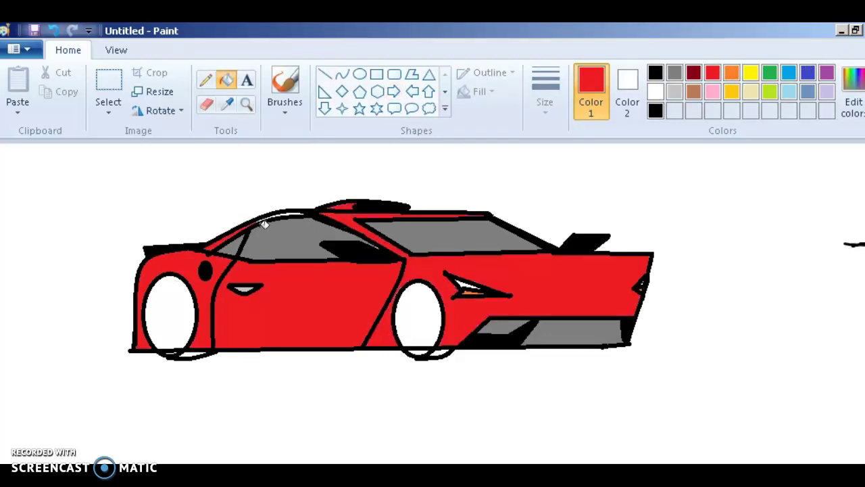
- Fill the thin roof strip above the side window with red and touch up its remaining white pixels using the Pencil
left_click(272, 214)
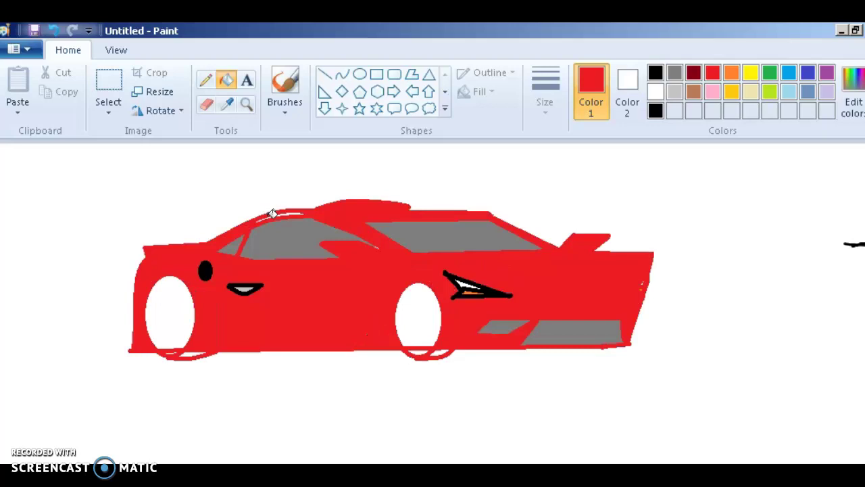
key("ctrl+z")
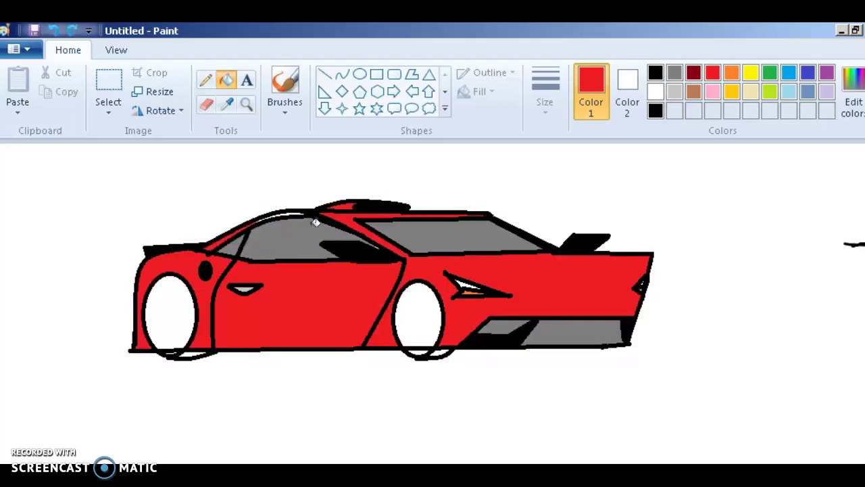
left_click(246, 103)
left_click(250, 215)
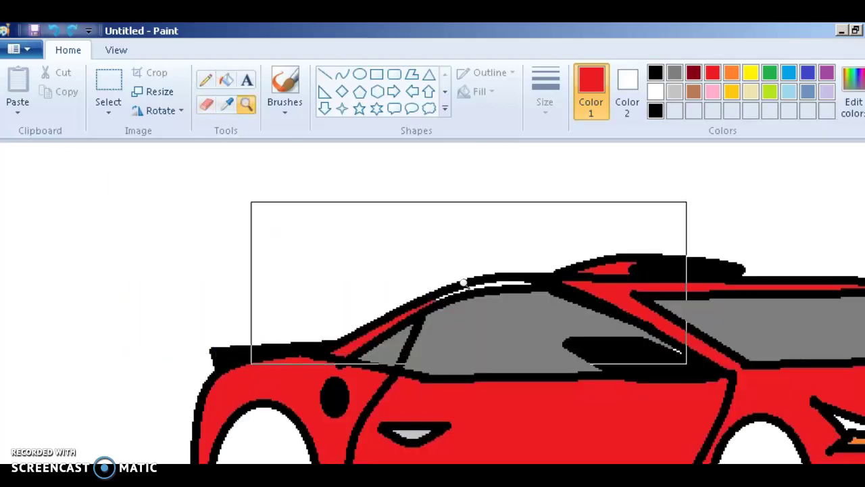
left_click(467, 277)
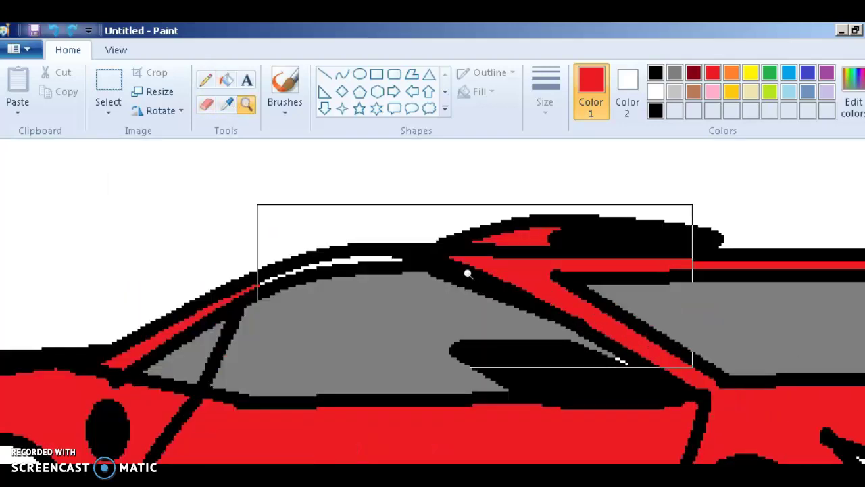
left_click(227, 81)
left_click(365, 257)
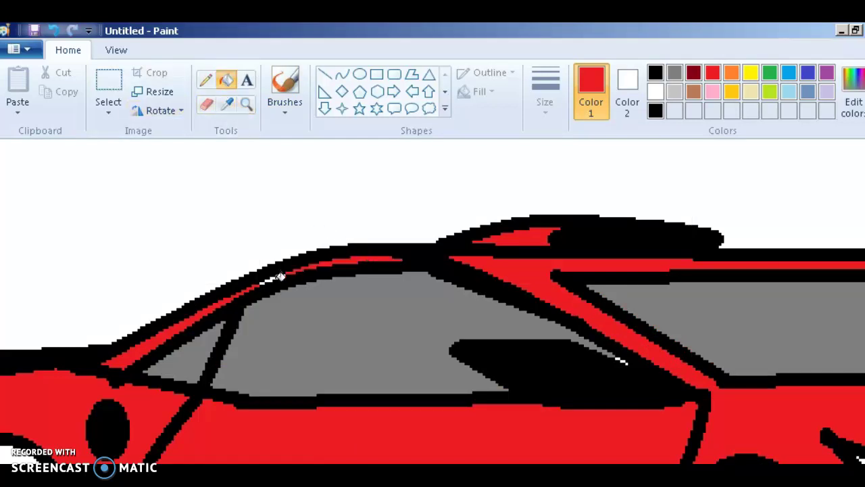
left_click(277, 276)
key("ctrl+z")
left_click(206, 80)
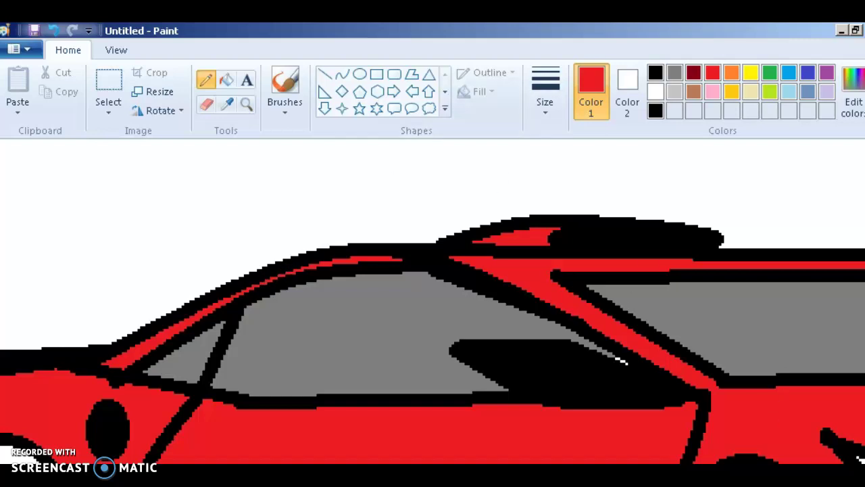
- Draw a black inner ellipse centred in the left wheel and fill the ring around it with black as the tyre
scroll(622, 362, "down", 3)
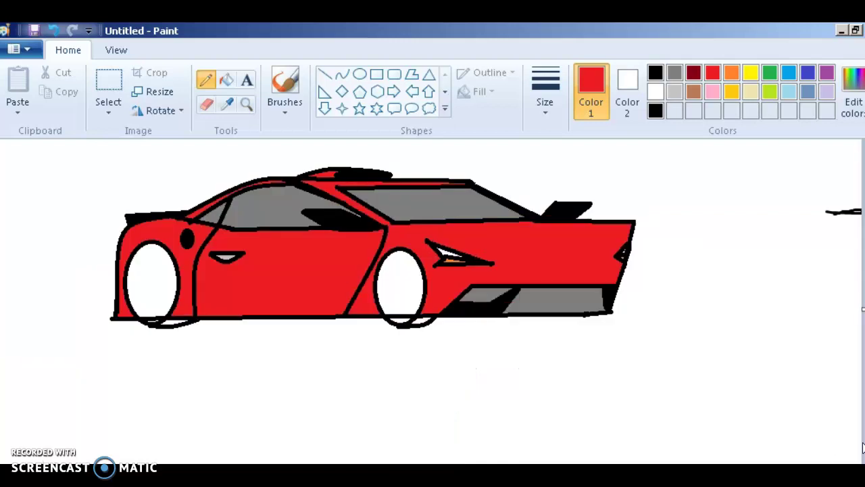
scroll(833, 446, "up", 2)
scroll(541, 300, "down", 3)
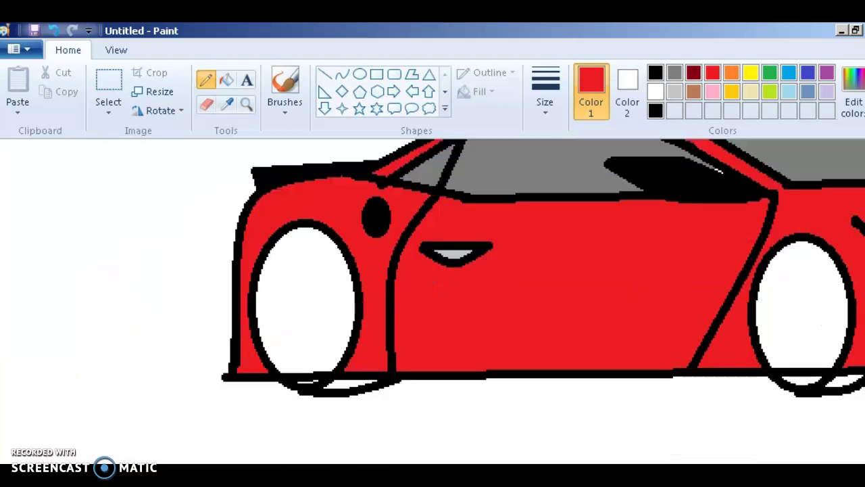
left_click(359, 74)
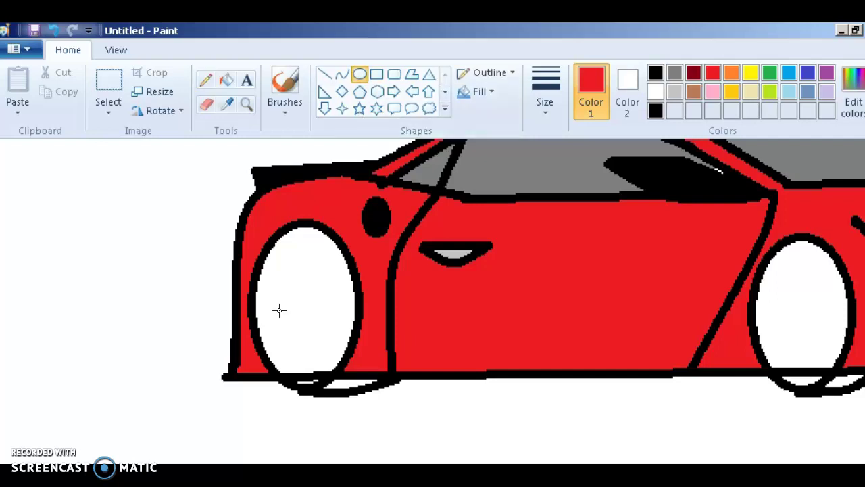
left_click_drag(277, 256, 346, 359)
left_click_drag(308, 314, 293, 285)
left_click_drag(304, 346, 311, 368)
left_click_drag(330, 305, 346, 304)
left_click_drag(267, 304, 263, 304)
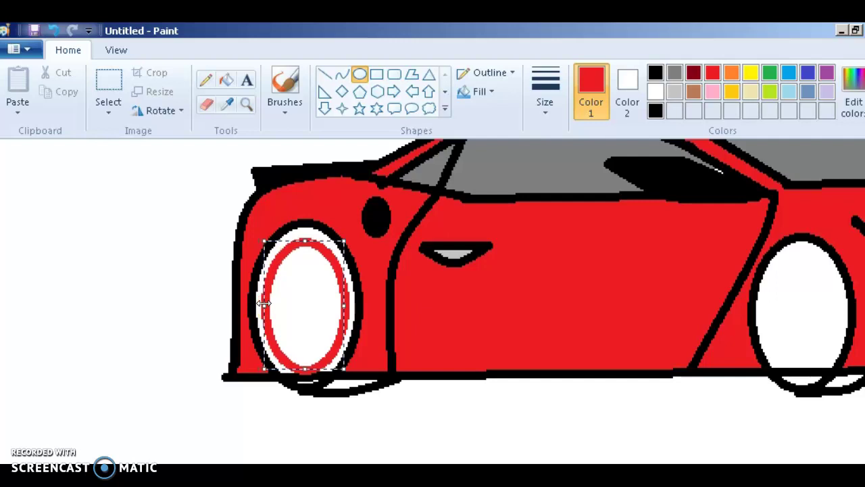
left_click(655, 73)
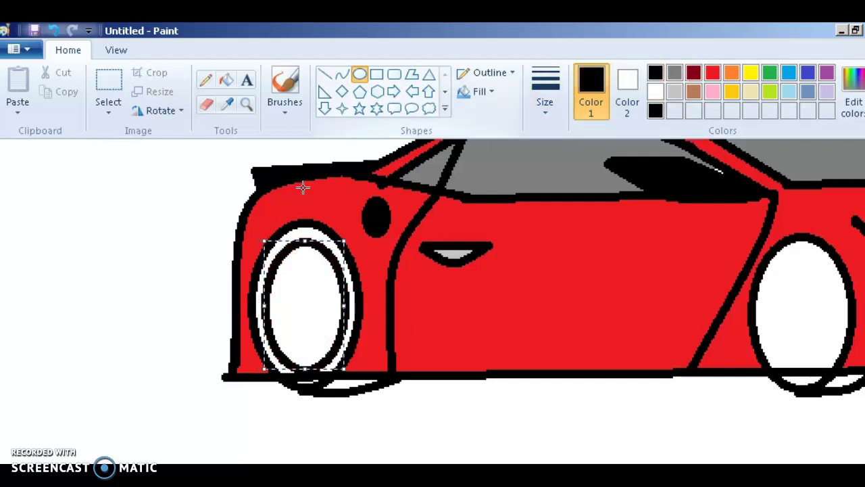
left_click(226, 80)
left_click(289, 236)
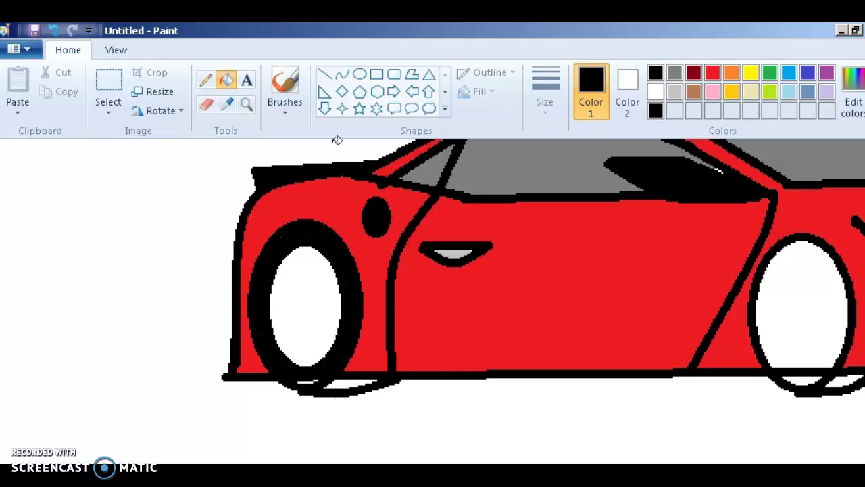
- Draw a black inner ellipse in the right wheel, centre it and enlarge it until only a thin ring remains around it
left_click(358, 73)
scroll(433, 268, "right", 5)
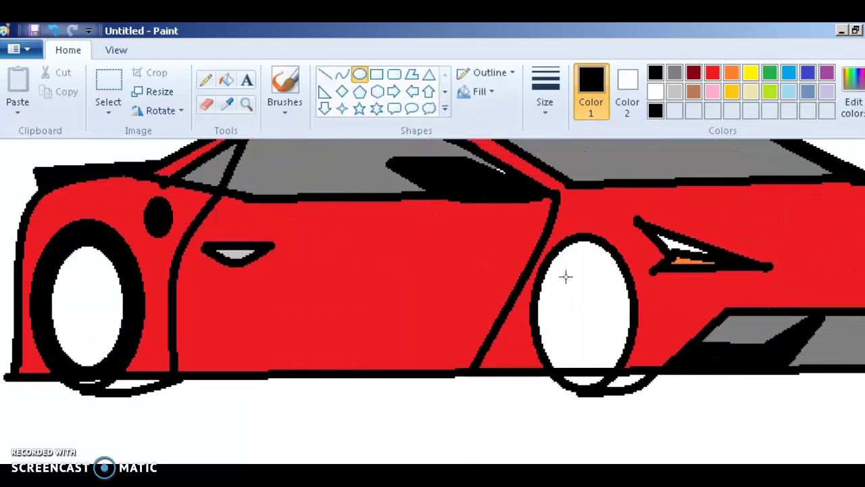
left_click_drag(559, 260, 621, 370)
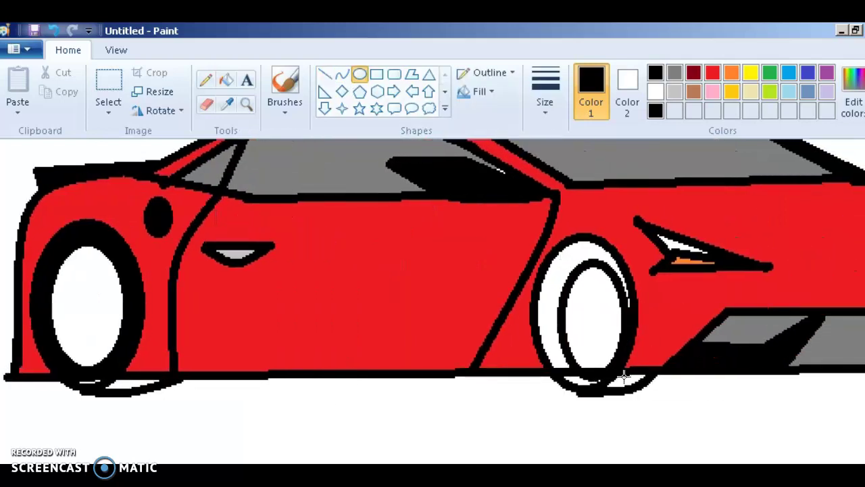
left_click_drag(595, 318, 585, 312)
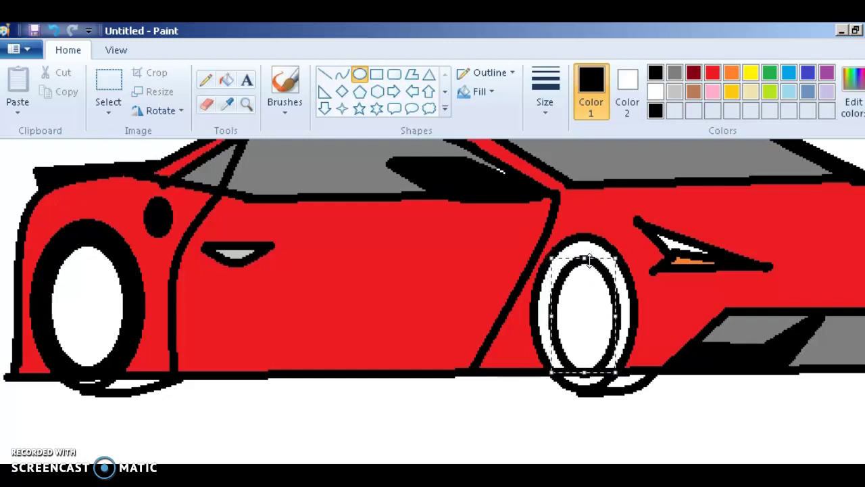
left_click_drag(585, 256, 583, 248)
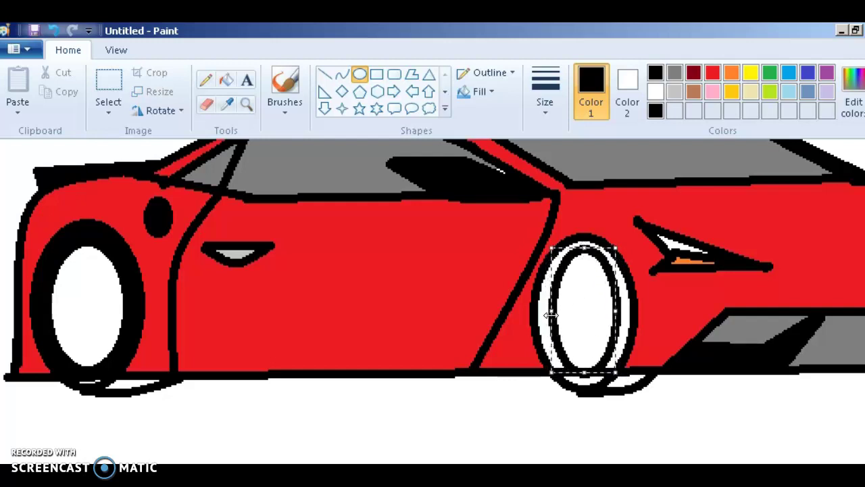
left_click_drag(552, 314, 545, 315)
left_click_drag(616, 315, 622, 314)
left_click_drag(585, 366, 585, 376)
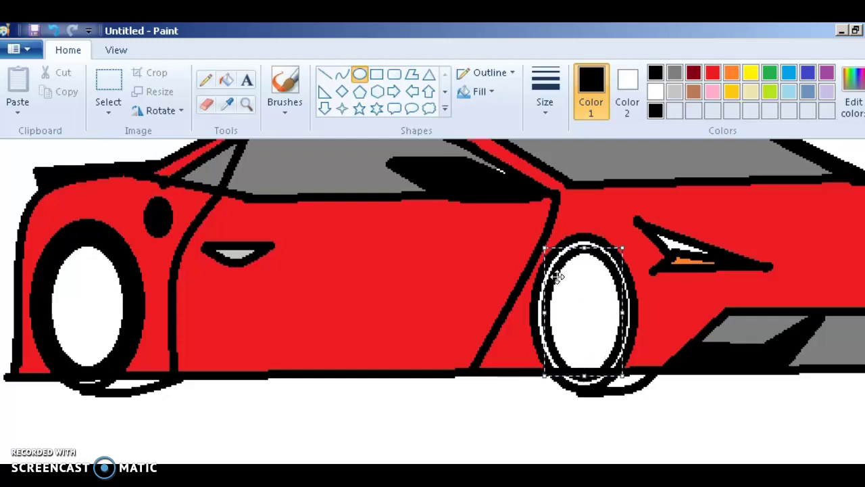
- Fill the ring around the right wheel's inner ellipse with black and cover its remaining white pixels using the Pencil
left_click(227, 80)
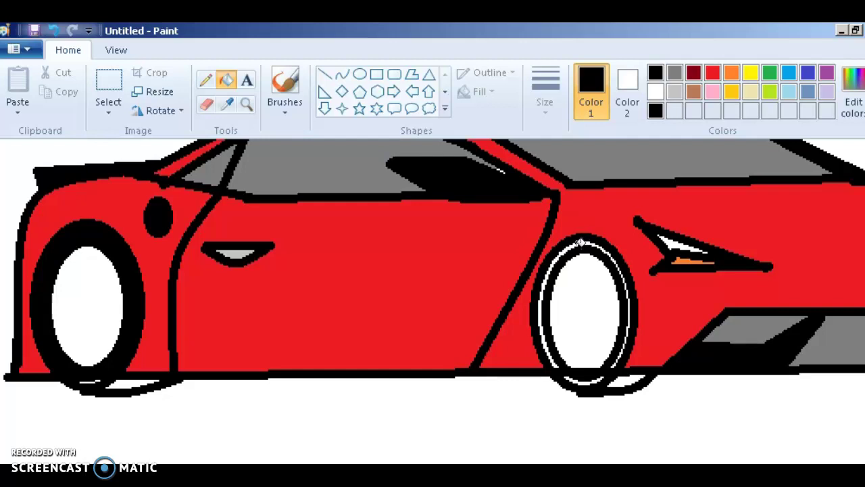
left_click(577, 244)
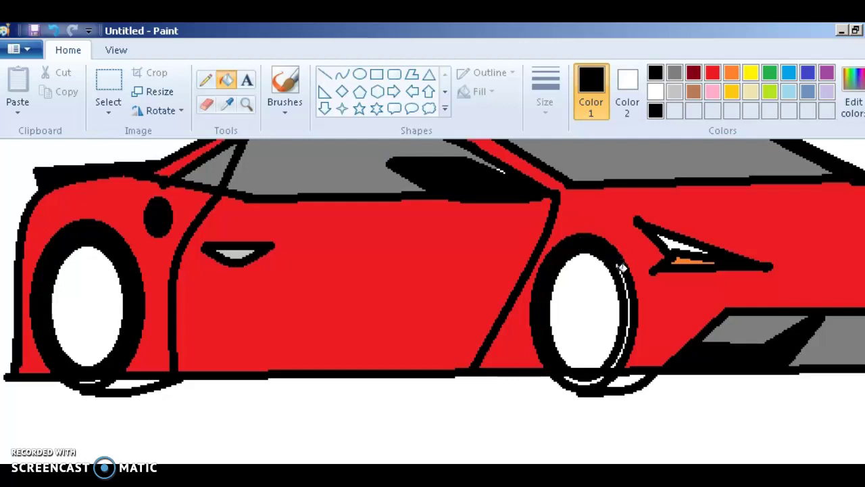
left_click(205, 80)
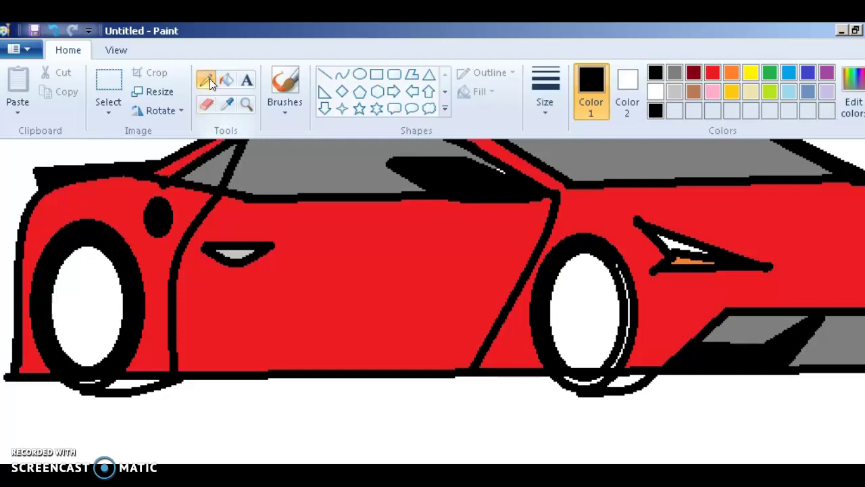
left_click_drag(631, 295, 624, 271)
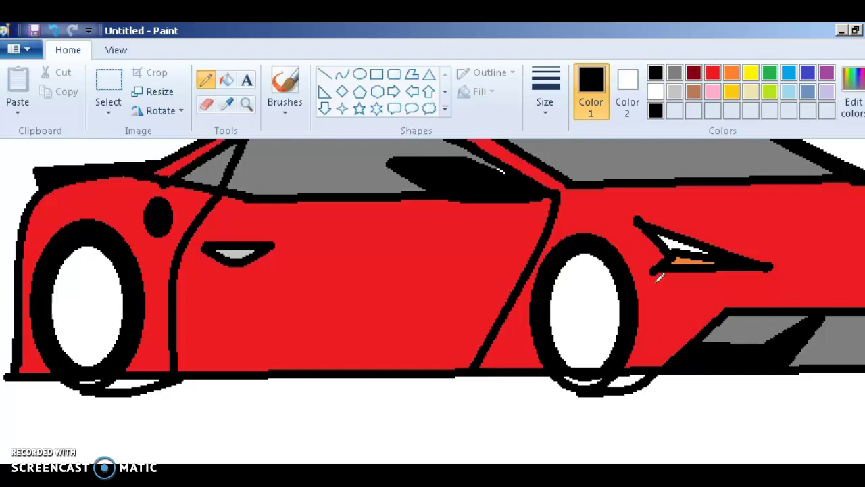
left_click(226, 80)
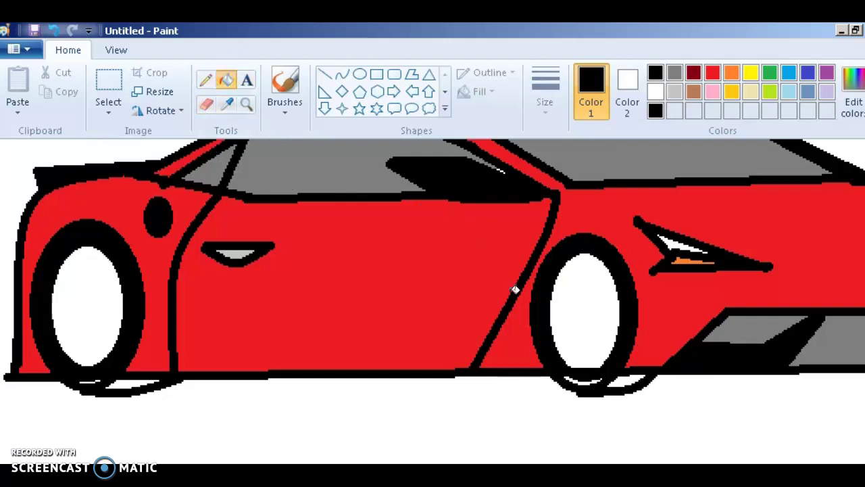
left_click(582, 381)
key("ctrl+z")
key("ctrl+z")
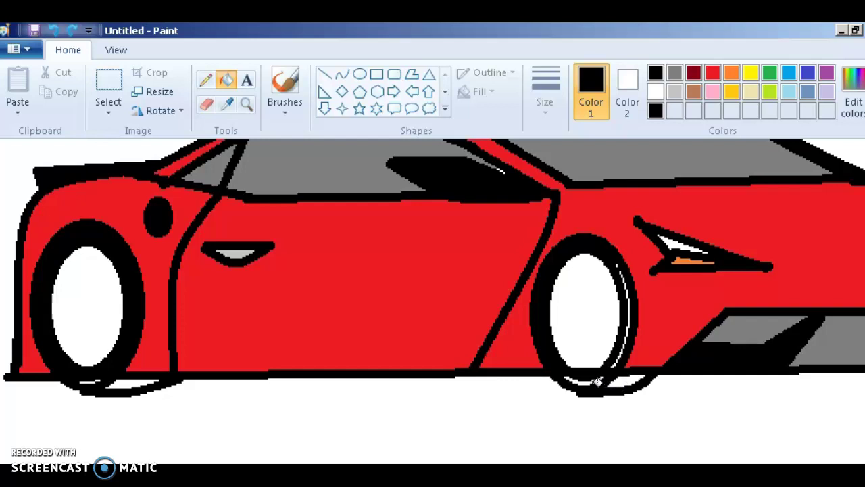
left_click(590, 381)
left_click(205, 79)
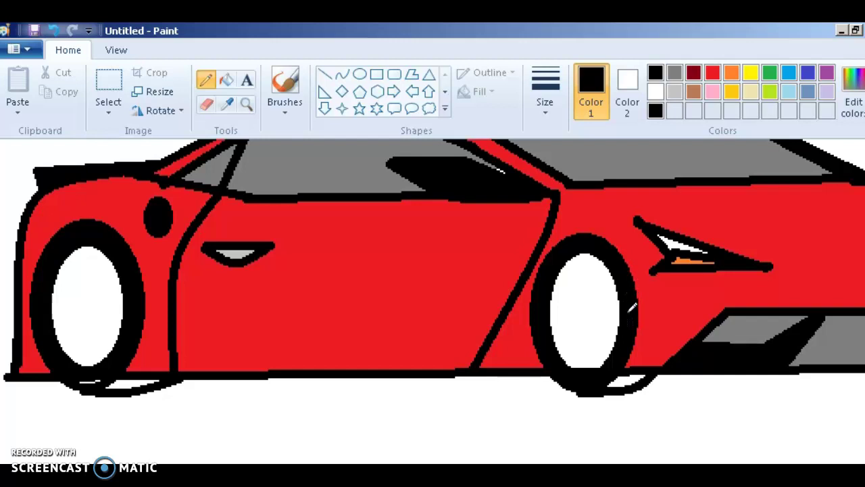
- Fill the tyre sections under both wheels with black and cover the white sliver at the left wheel's lower edge using the Pencil
left_click(227, 80)
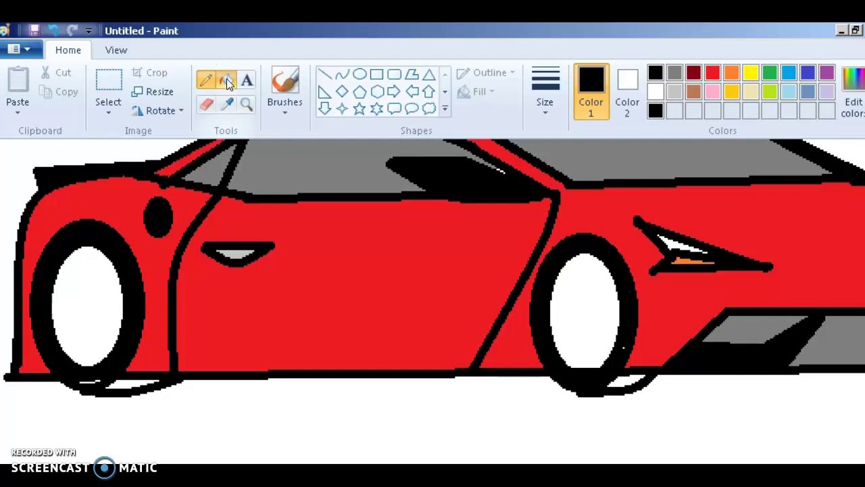
left_click(636, 376)
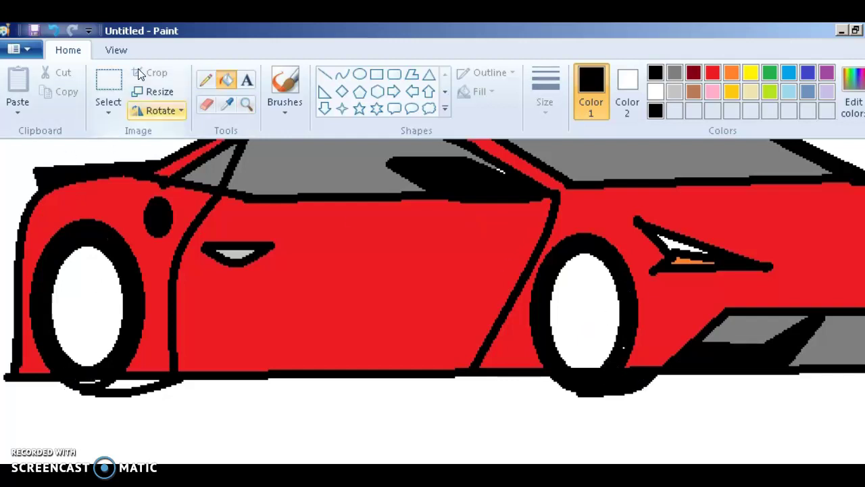
left_click(205, 80)
left_click_drag(88, 376, 101, 371)
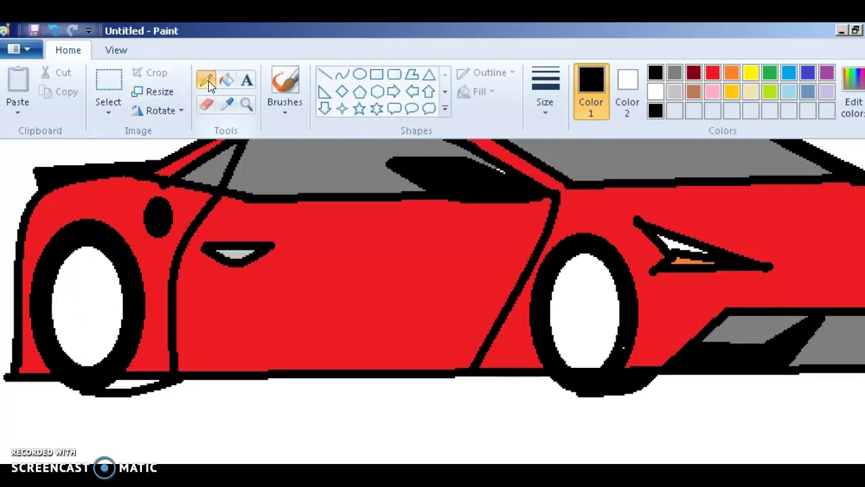
left_click(226, 80)
left_click(113, 386)
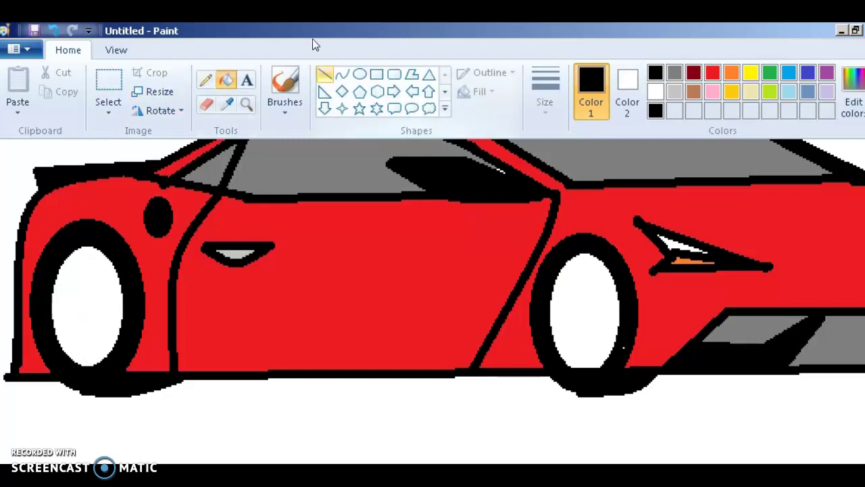
- Draw a small upright black ellipse as the hub in each wheel, slightly right of the wheel's centre
left_click(359, 74)
left_click_drag(90, 277, 110, 322)
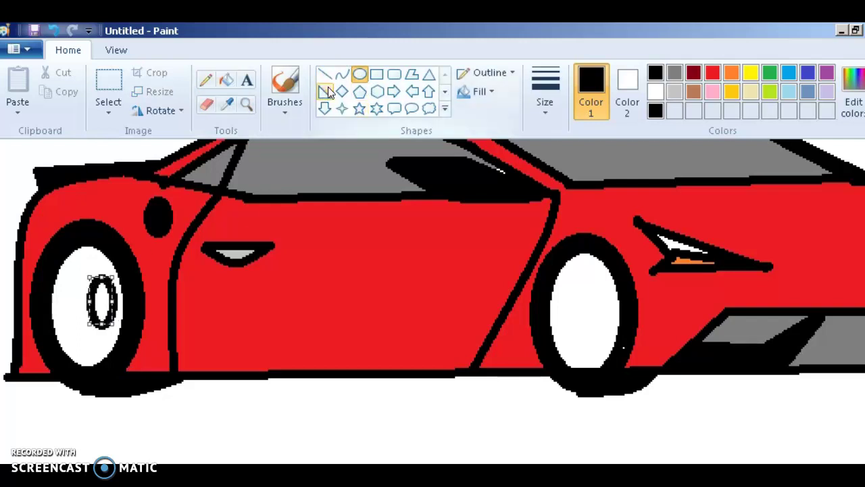
left_click_drag(585, 279, 612, 338)
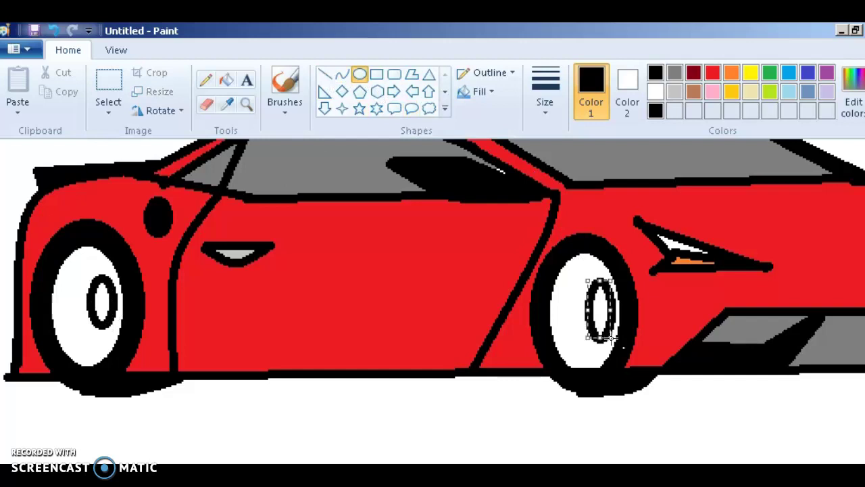
- Draw black spoke lines in pairs from the right wheel's hub out to its tyre
left_click(325, 73)
left_click_drag(595, 282, 558, 260)
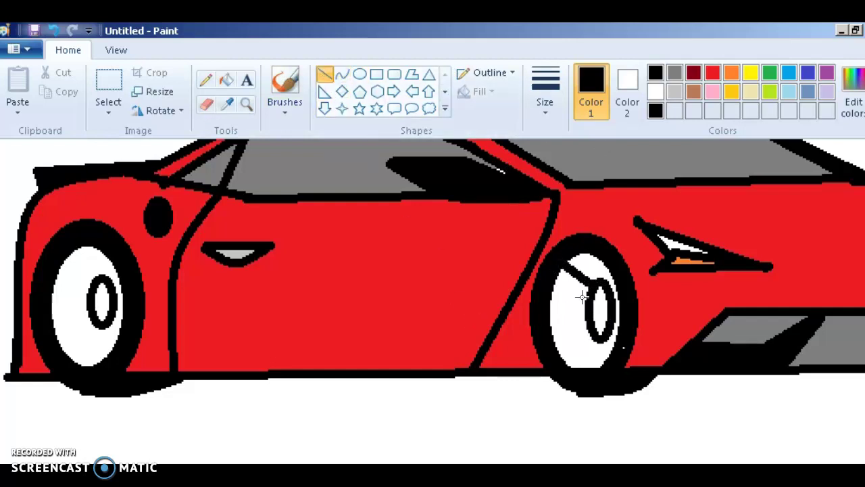
left_click_drag(585, 296, 552, 277)
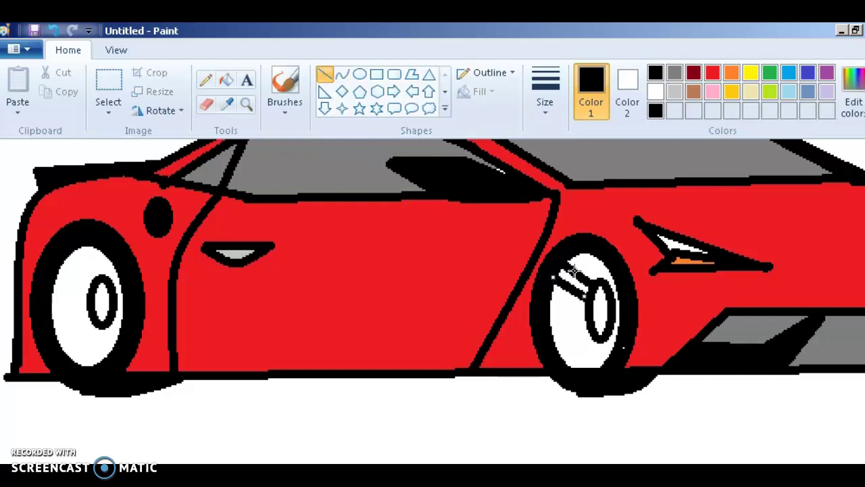
mouse_move(587, 309)
left_mouse_down()
mouse_move(549, 312)
mouse_move(564, 330)
mouse_move(551, 335)
mouse_move(573, 350)
mouse_move(564, 365)
left_mouse_up()
left_click(574, 344)
left_click(592, 263)
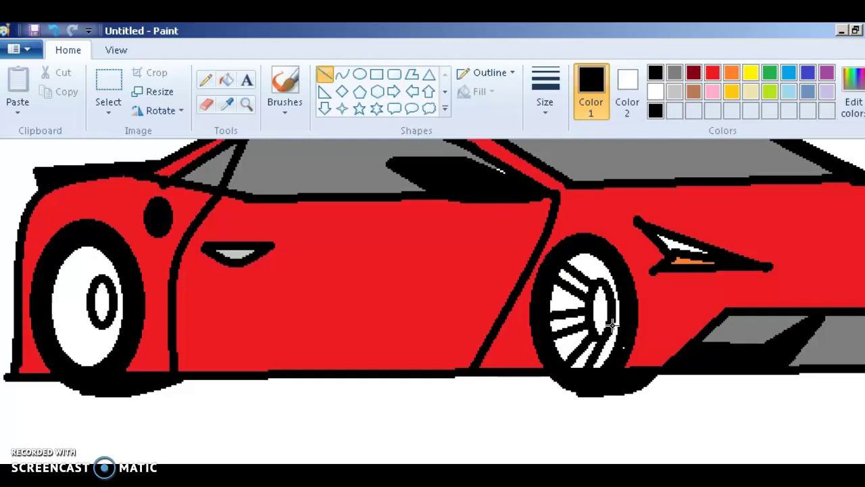
left_click(591, 265)
key("ctrl+z")
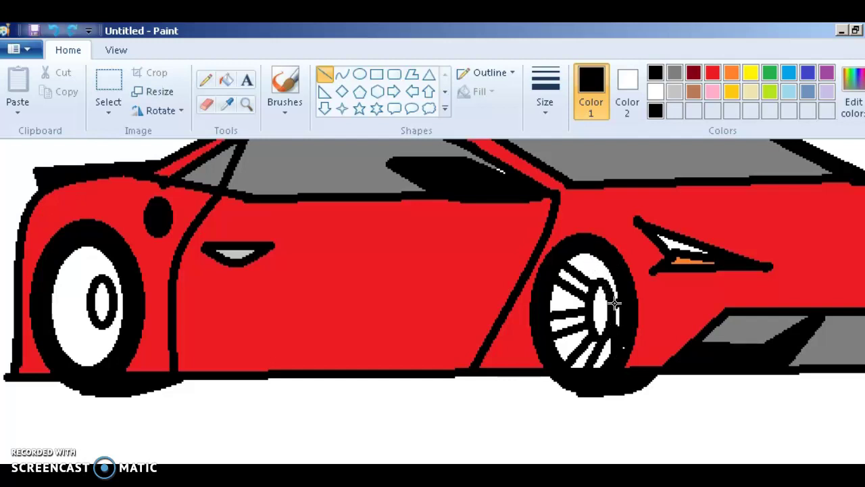
left_click(606, 270)
left_click(606, 260)
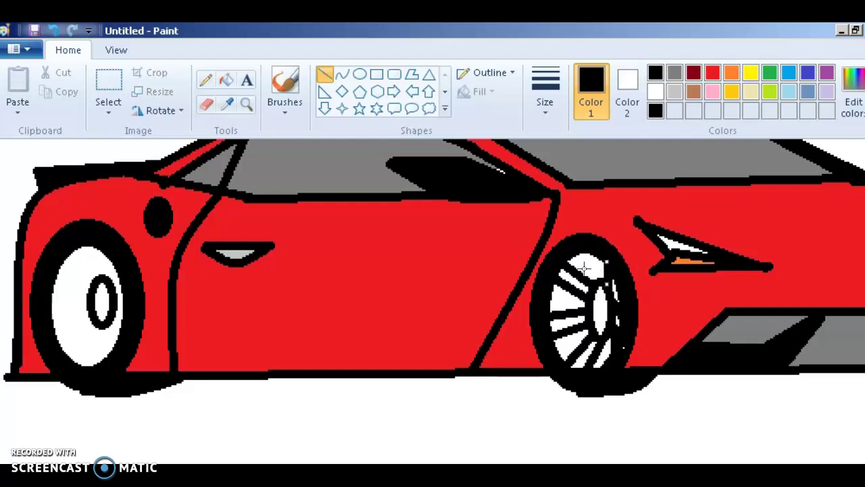
left_click_drag(596, 282, 588, 245)
left_click_drag(419, 244, 416, 261)
left_click_drag(90, 287, 72, 265)
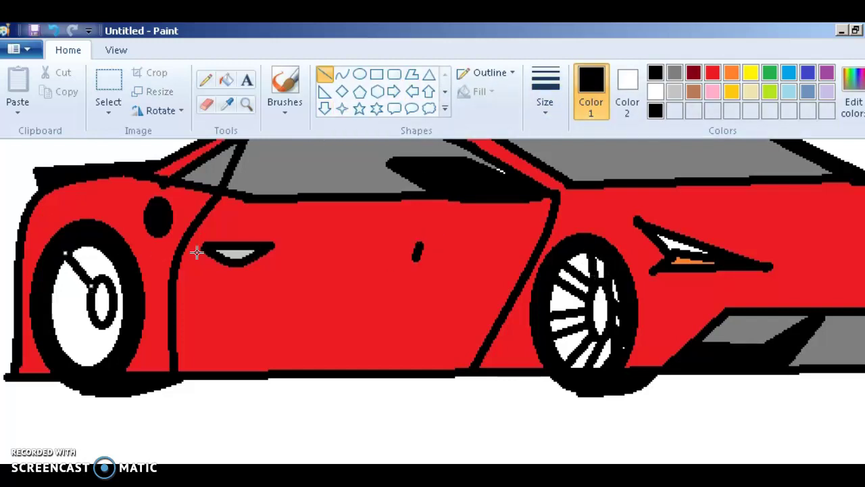
key("ctrl+z")
left_click_drag(92, 283, 54, 256)
left_click_drag(93, 305, 61, 282)
key("ctrl+z")
left_click(83, 311)
mouse_move(88, 308)
left_mouse_down()
mouse_move(52, 305)
mouse_move(52, 332)
left_mouse_up()
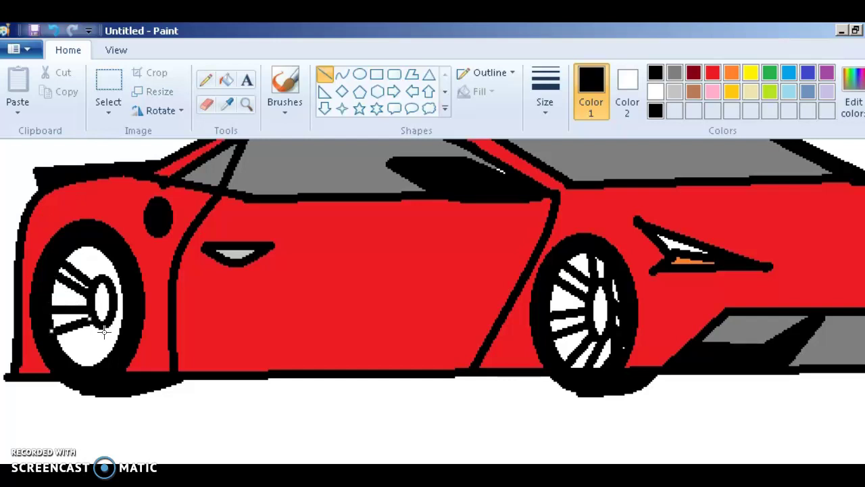
left_click(94, 329)
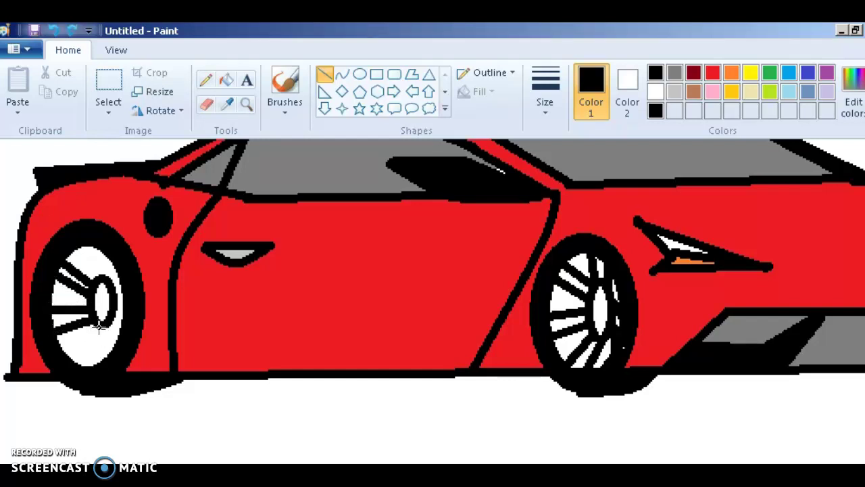
key("ctrl+z")
key("ctrl+z")
key("ctrl+z")
key("ctrl+z")
- Draw black spoke lines in pairs from the left wheel's hub out to its tyre
left_click_drag(92, 284, 58, 268)
left_click(76, 297)
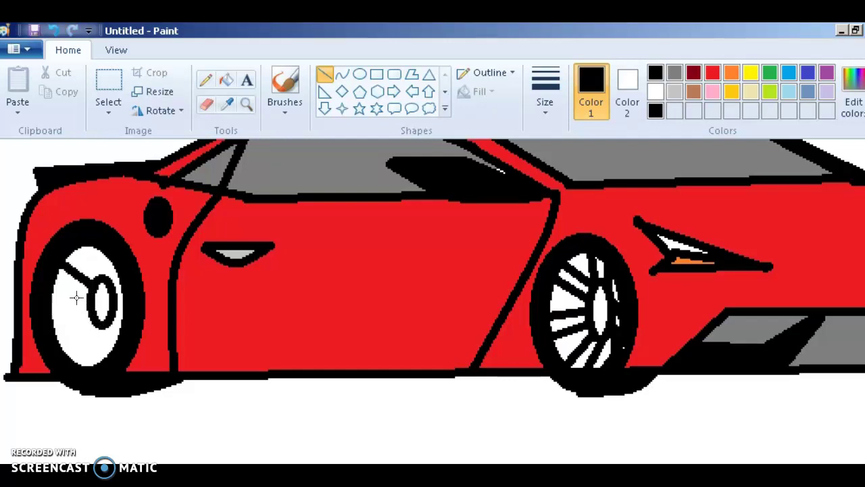
left_click_drag(89, 293, 53, 277)
mouse_move(86, 309)
left_mouse_down()
mouse_move(77, 303)
mouse_move(77, 318)
mouse_move(51, 314)
left_mouse_up()
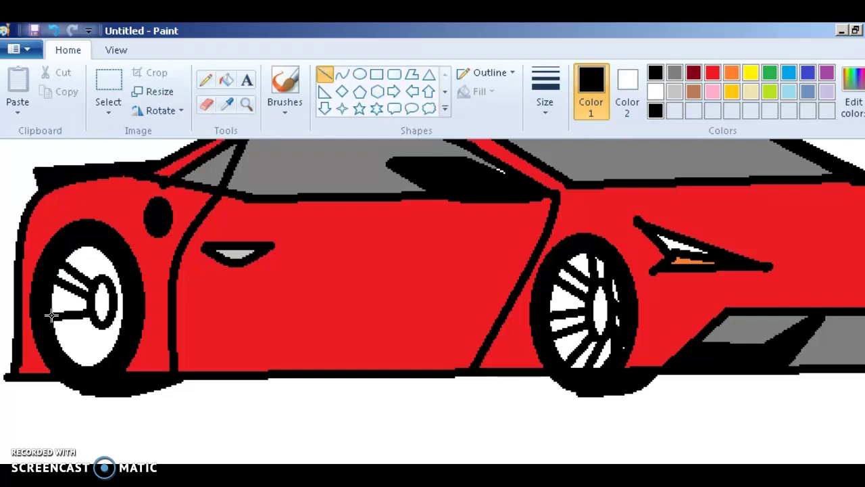
key("ctrl+z")
left_click_drag(95, 320, 54, 338)
left_click(98, 343)
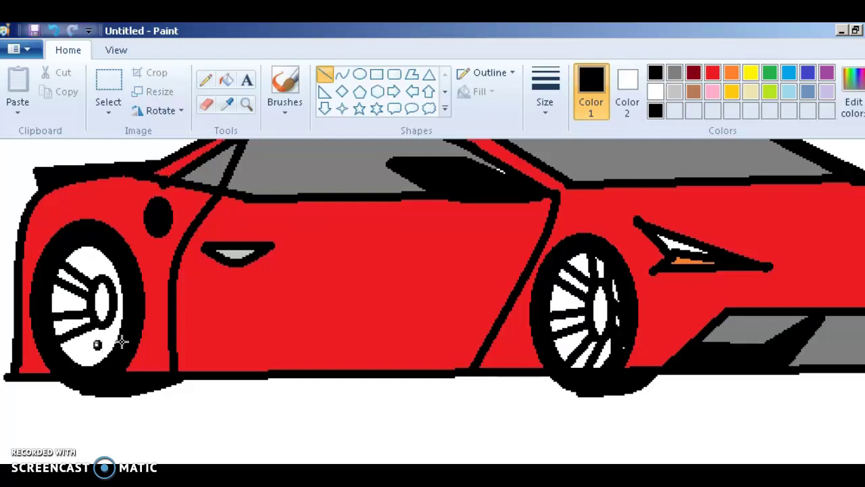
key("ctrl+z")
left_click_drag(101, 327, 79, 369)
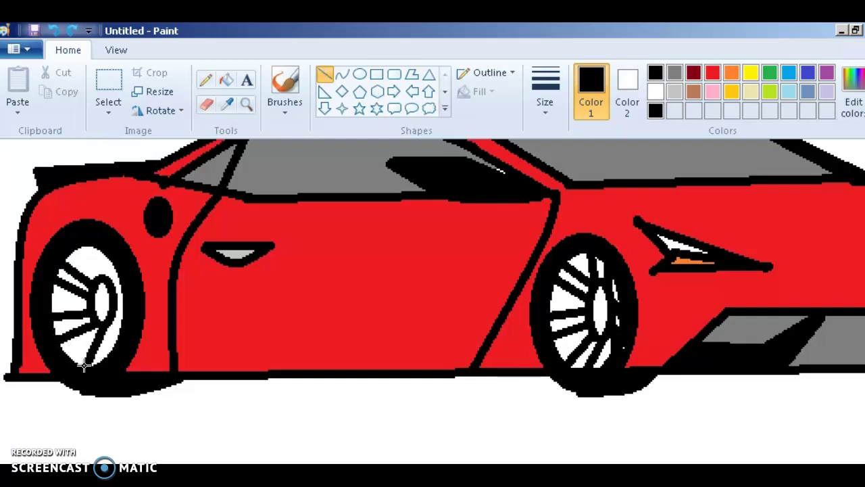
key("ctrl+z")
left_click_drag(105, 323, 83, 371)
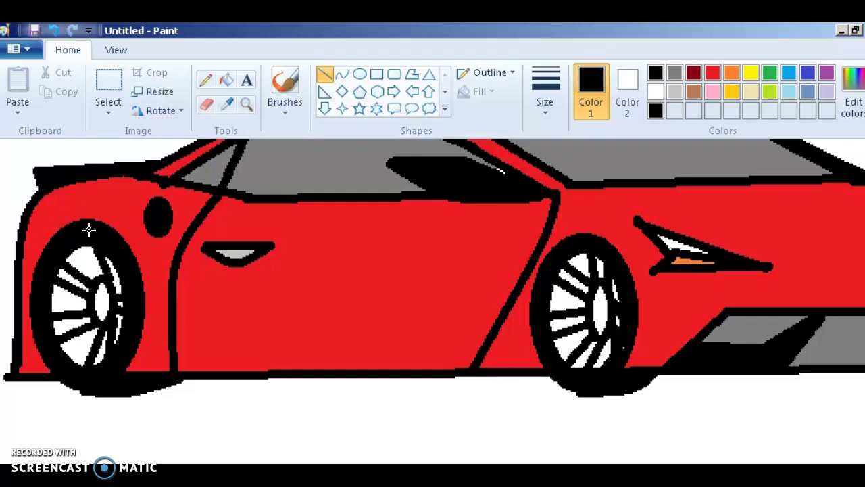
left_click(342, 75)
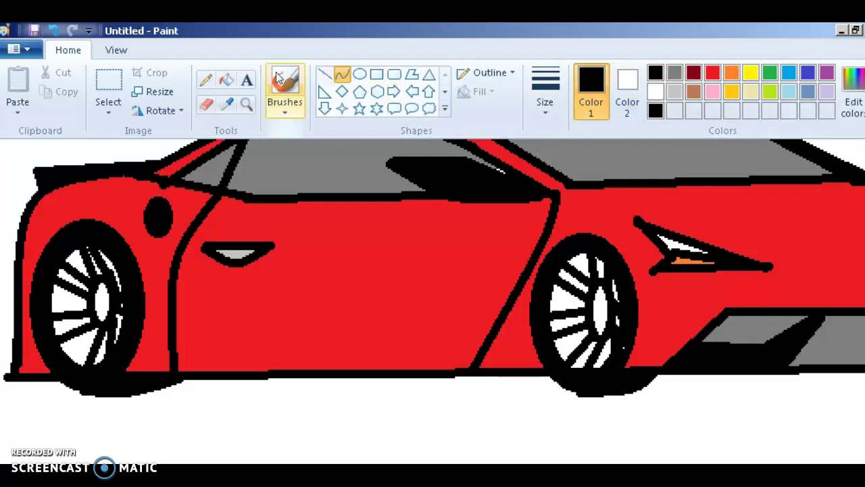
- Fill the narrow gaps between the paired spoke lines of both wheels with black
left_click(227, 81)
left_click(101, 266)
left_click(74, 282)
left_click(74, 323)
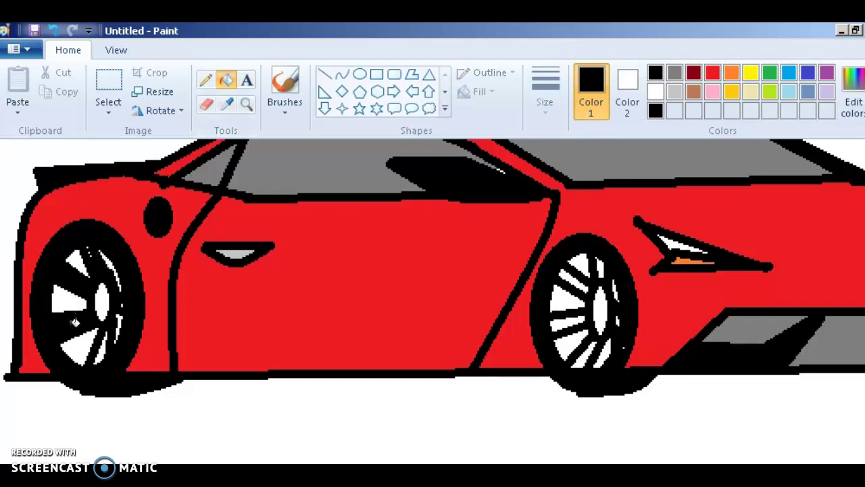
left_click(103, 343)
left_click(568, 278)
left_click(566, 323)
left_click(588, 348)
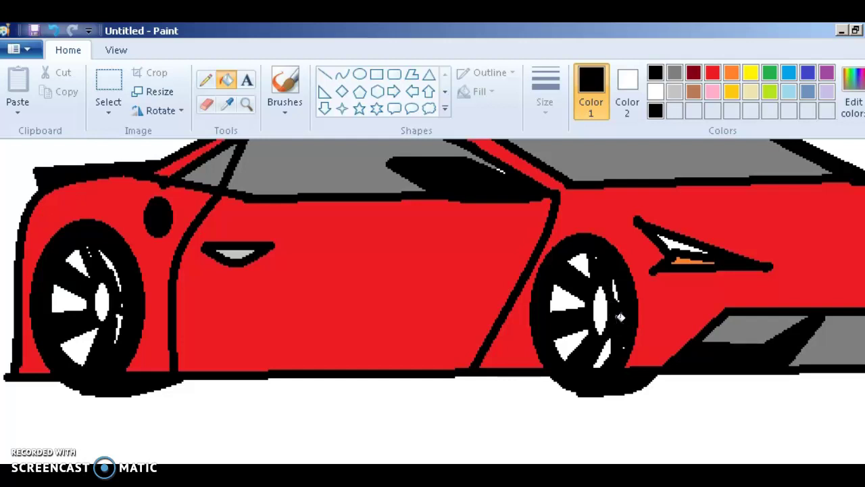
- Touch up the leftover white pixels in the left wheel's upper spoke with black using the Pencil
left_click(206, 79)
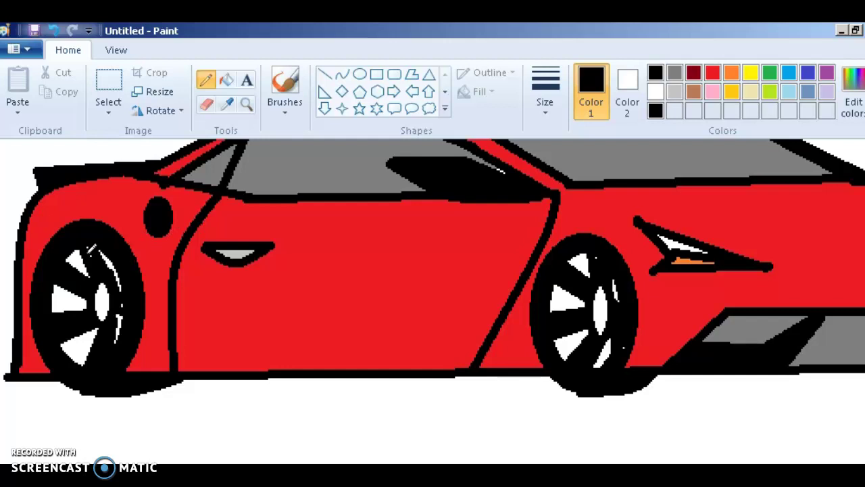